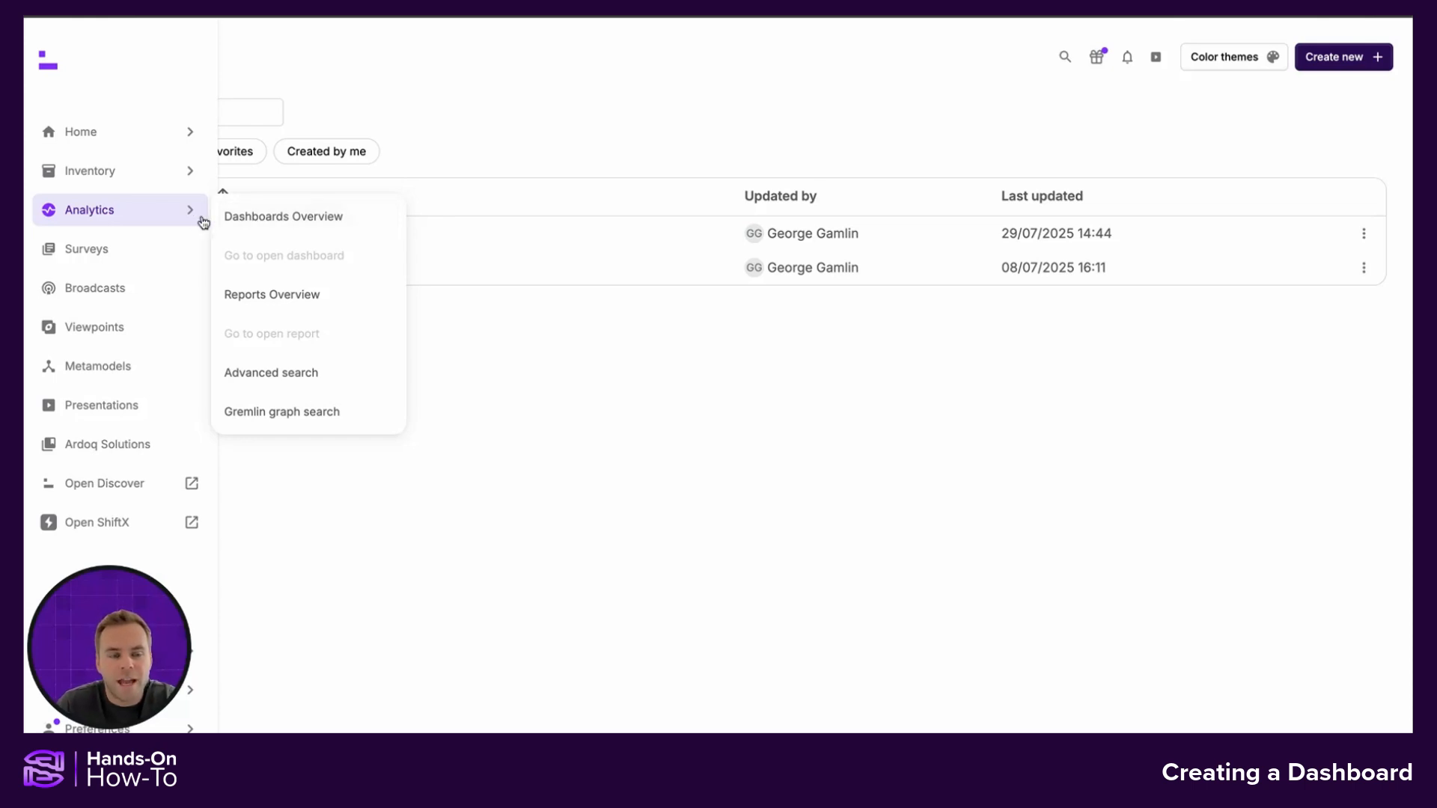
Open the dashboards overview and create a new dashboard named "Example 1"
{"action": "left_click", "coordinate": [292, 220]}
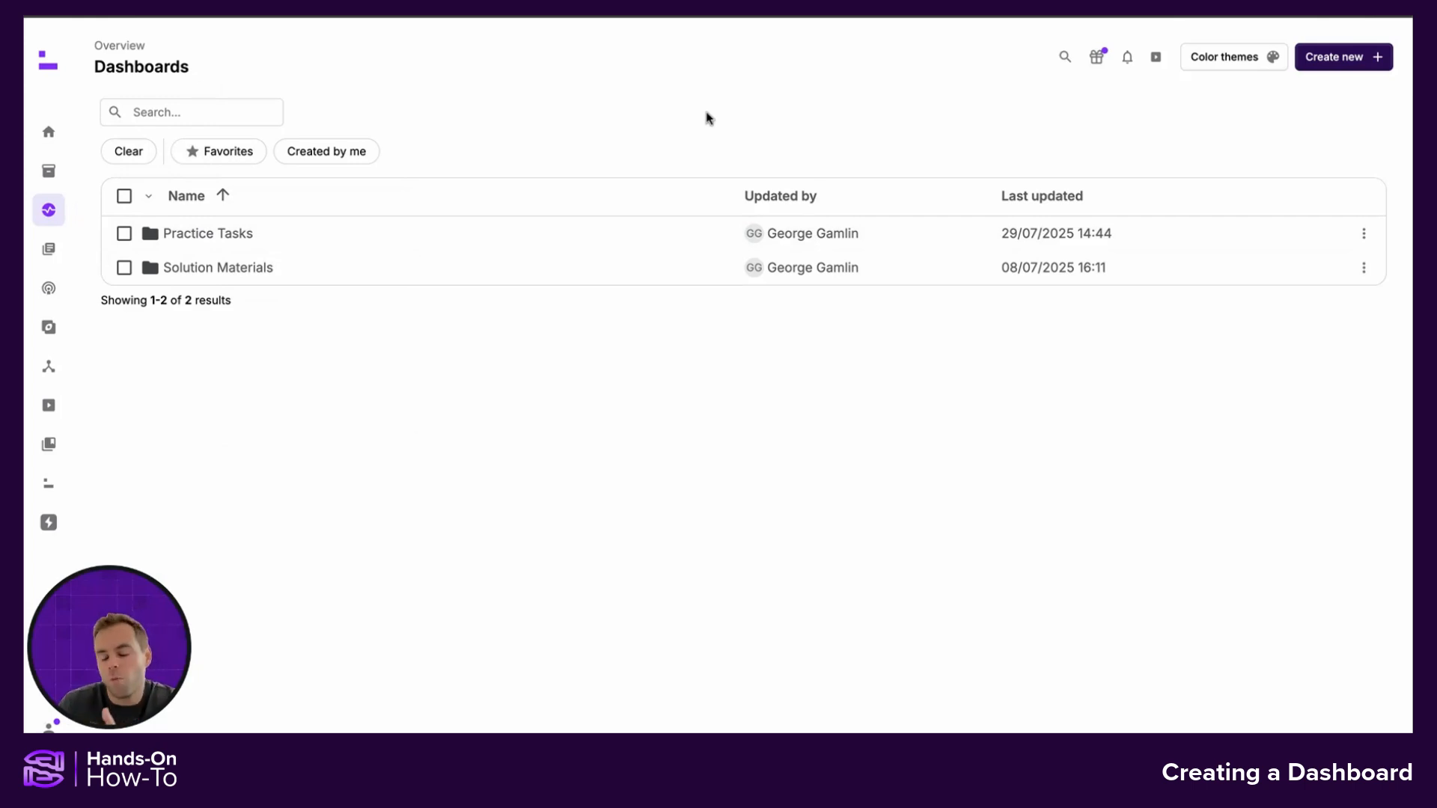
{"action": "left_click", "coordinate": [1329, 62]}
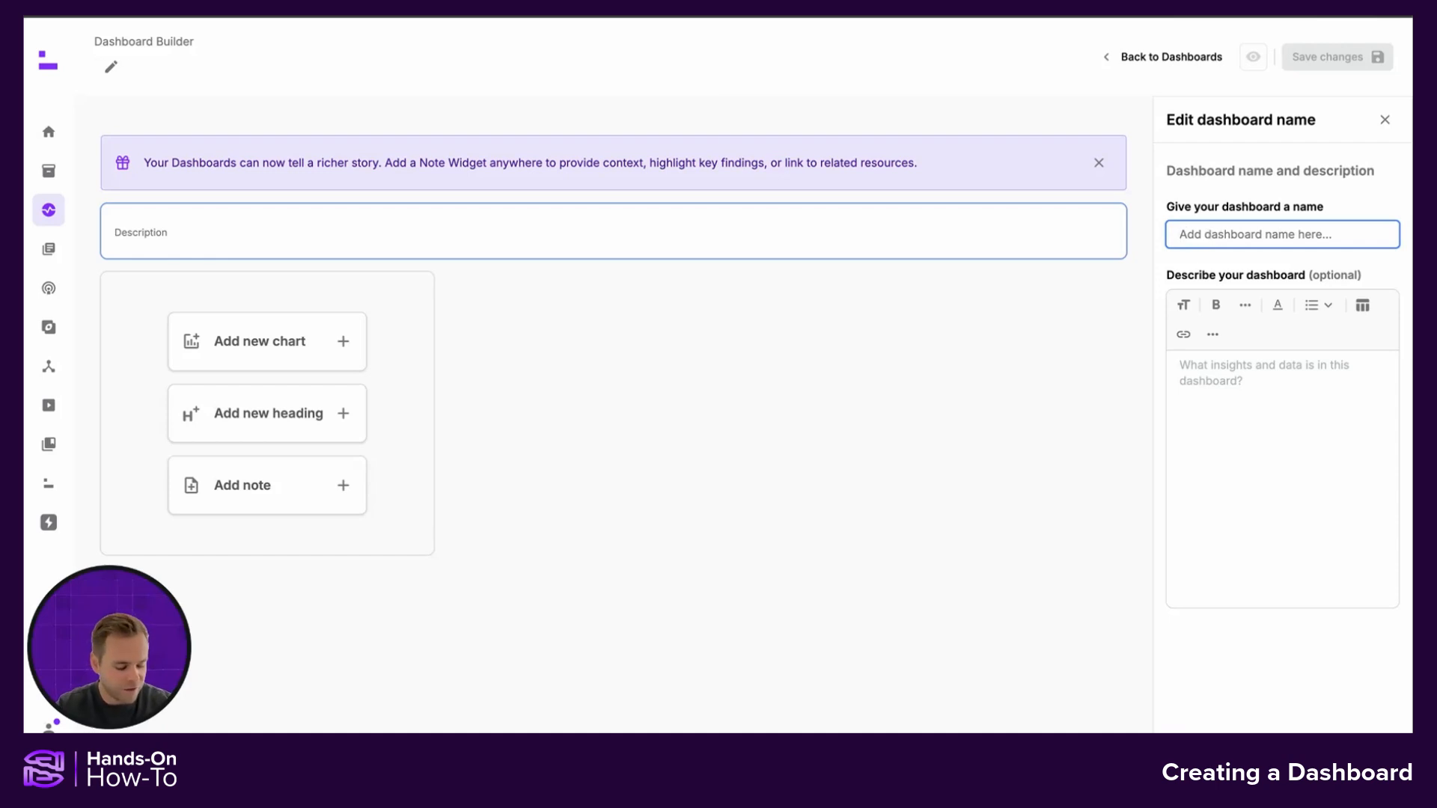
{"action": "type", "text": "Example 1"}
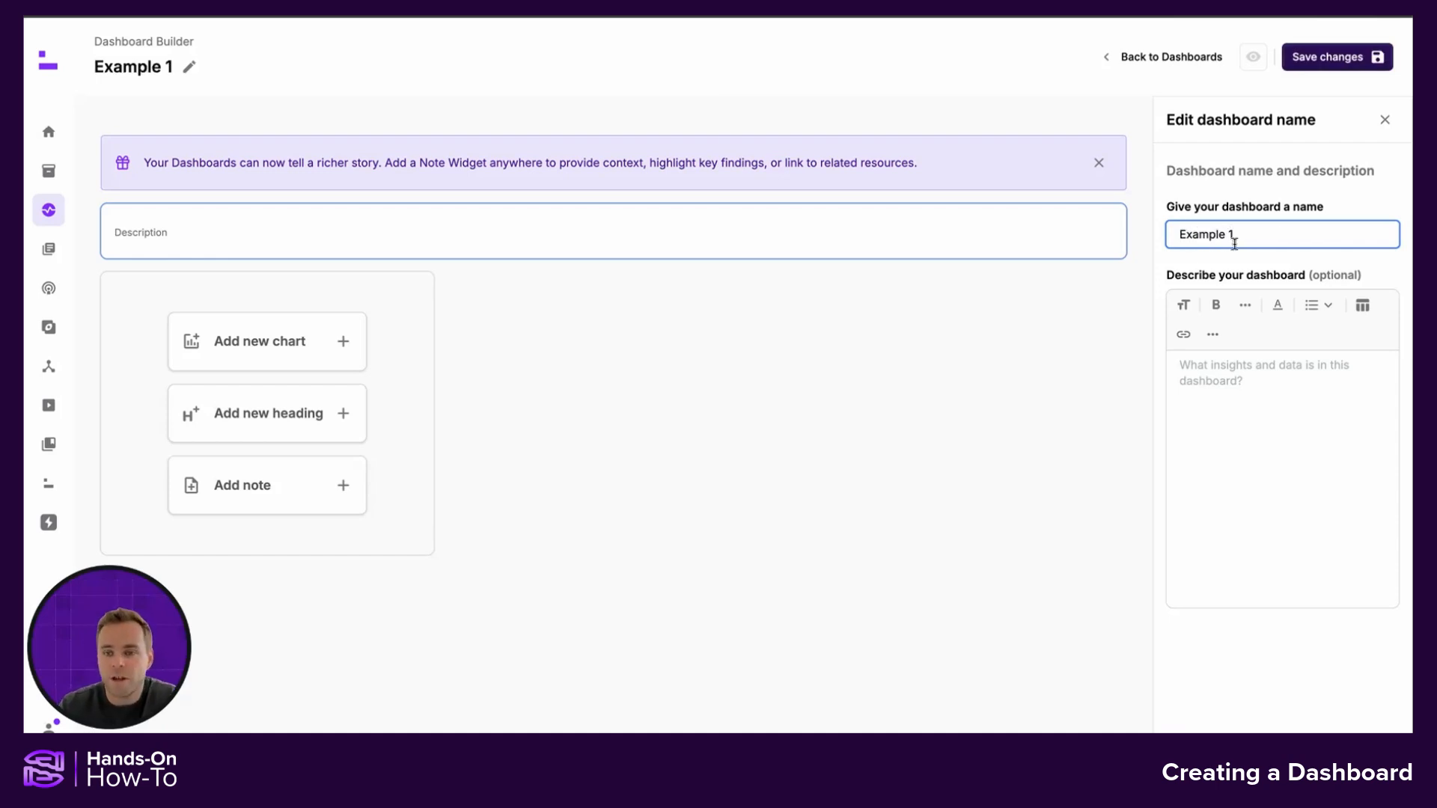
Describe the dashboard as "Application information" and save the changes
{"action": "left_click", "coordinate": [1222, 380]}
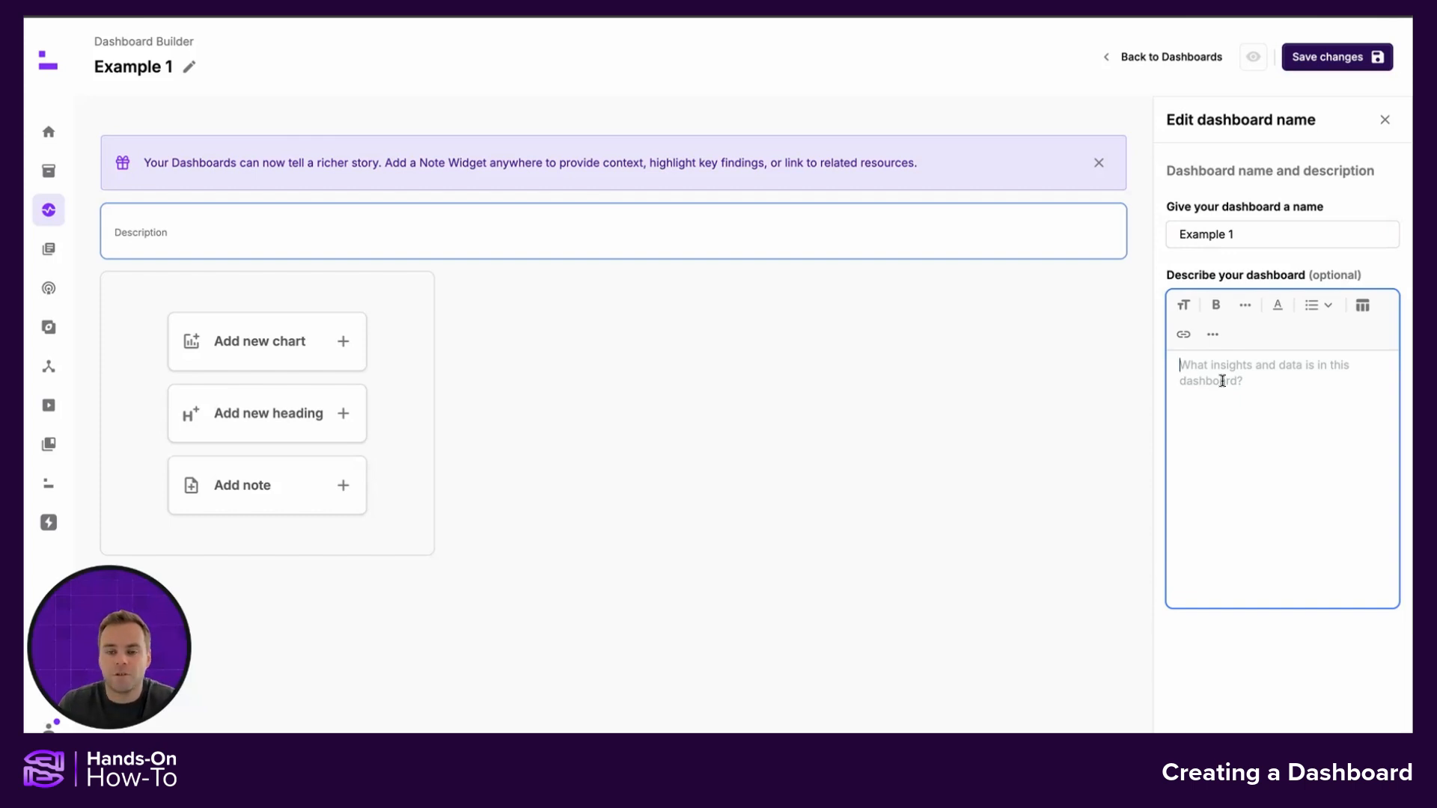
{"action": "type", "text": "Application"}
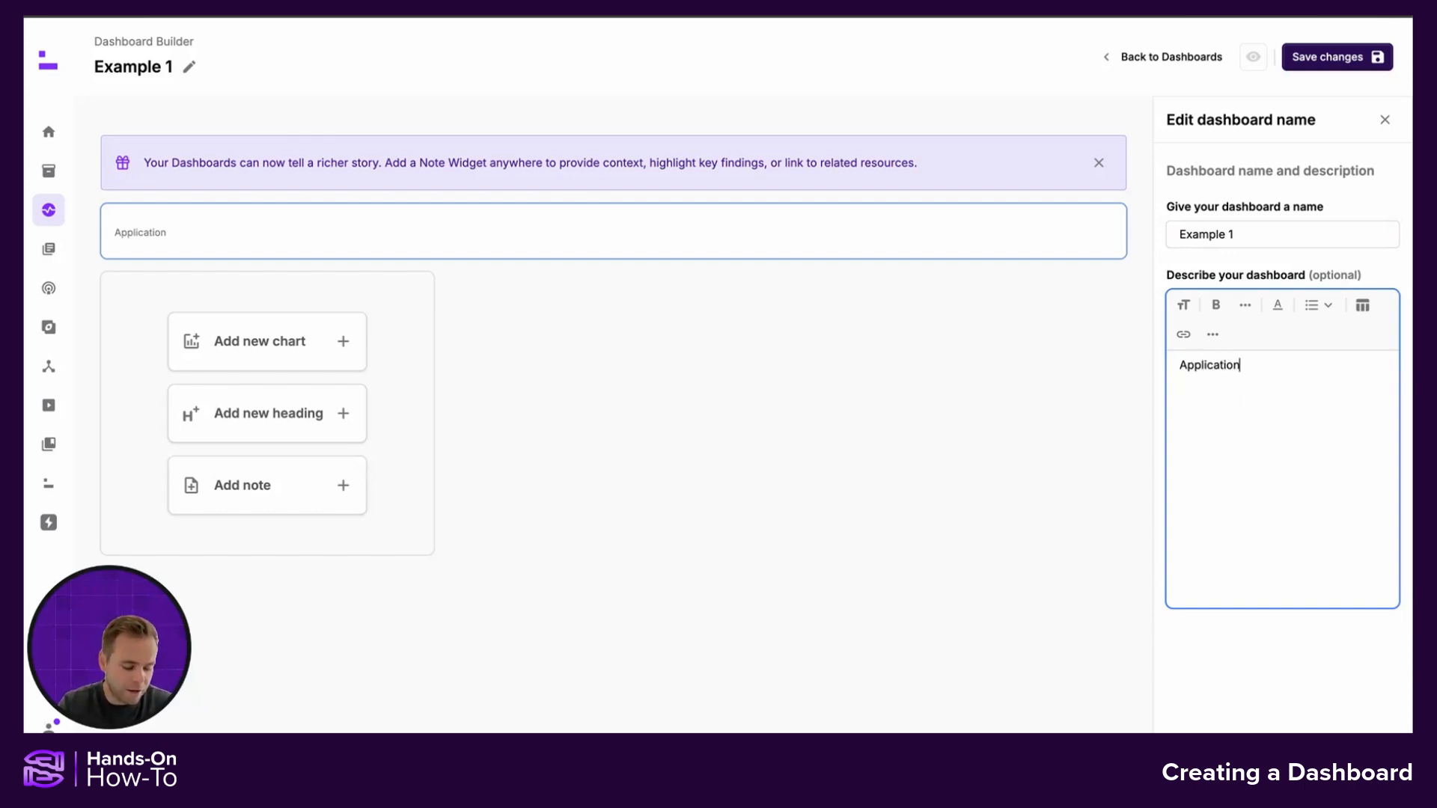
{"action": "type", "text": " information"}
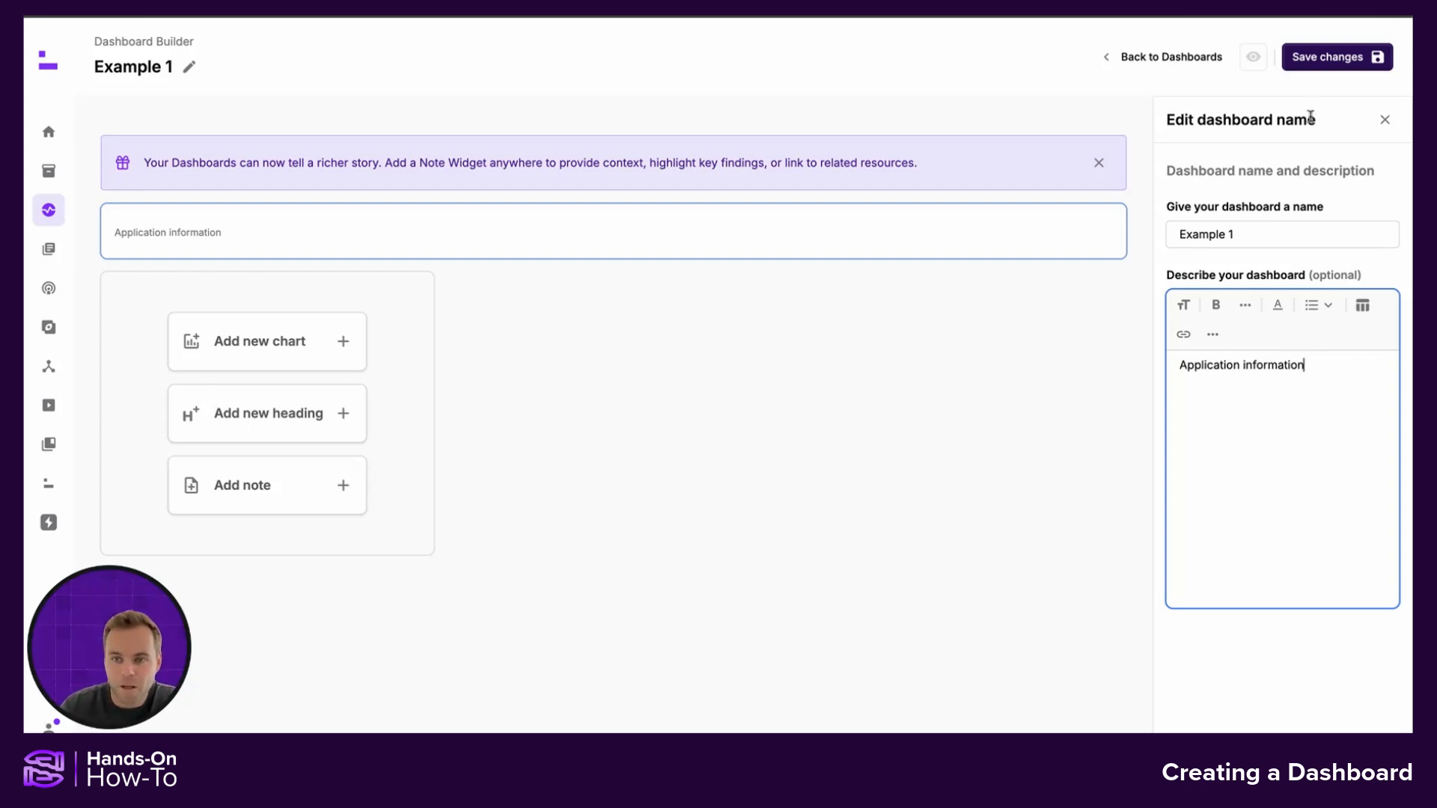
{"action": "left_click", "coordinate": [1330, 59]}
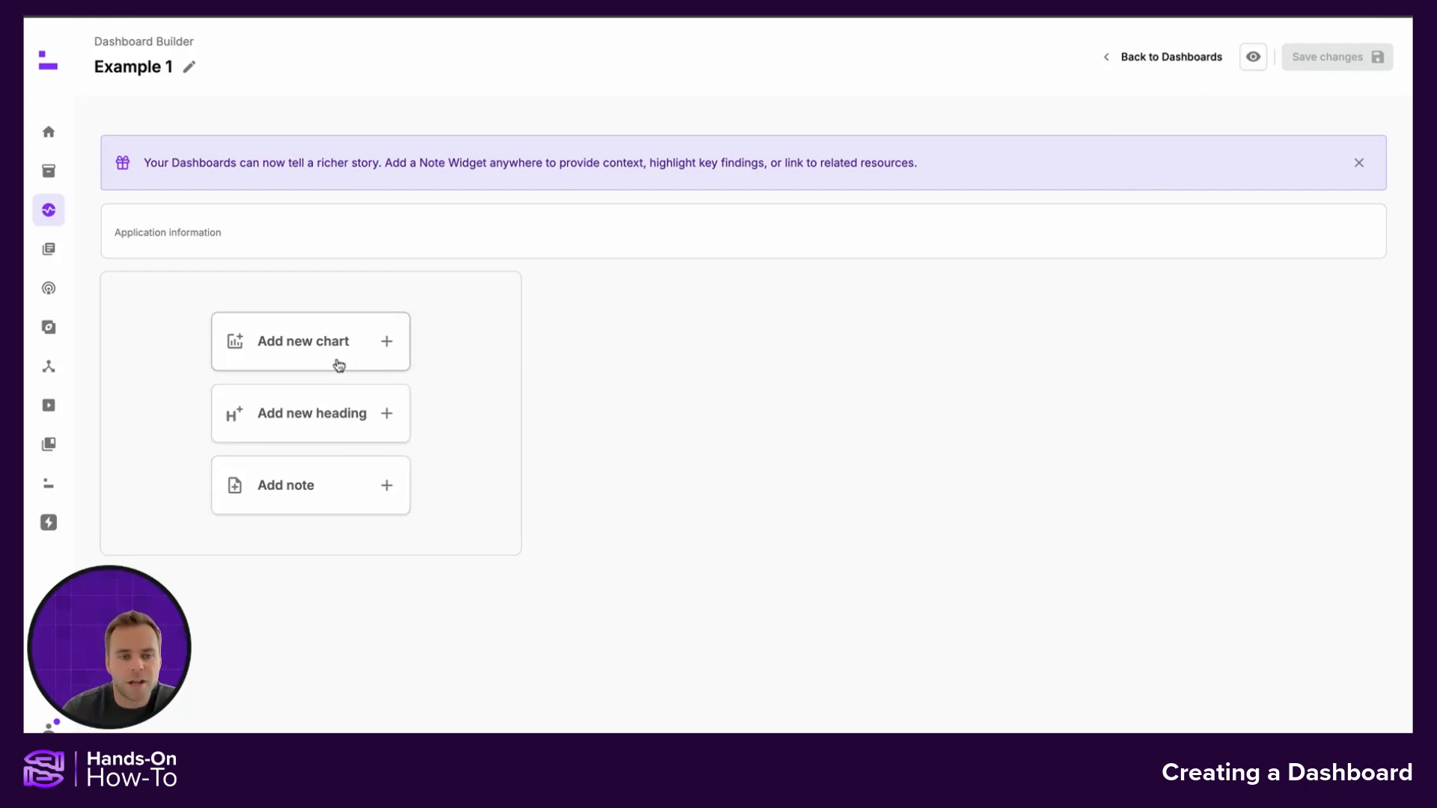
Add a new chart widget based on the "Applications to filter down" report
{"action": "left_click", "coordinate": [311, 351]}
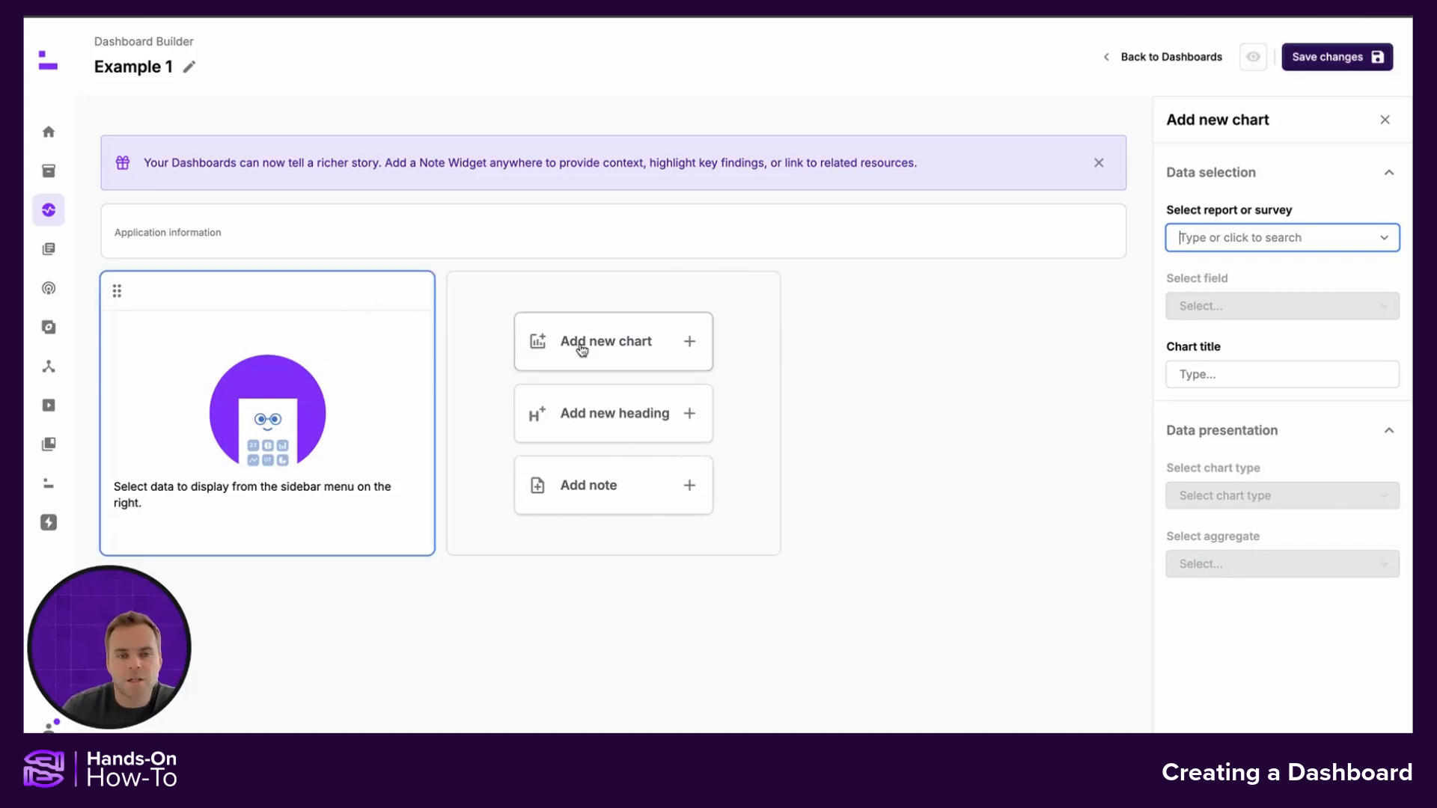
{"action": "mouse_move", "coordinate": [372, 338]}
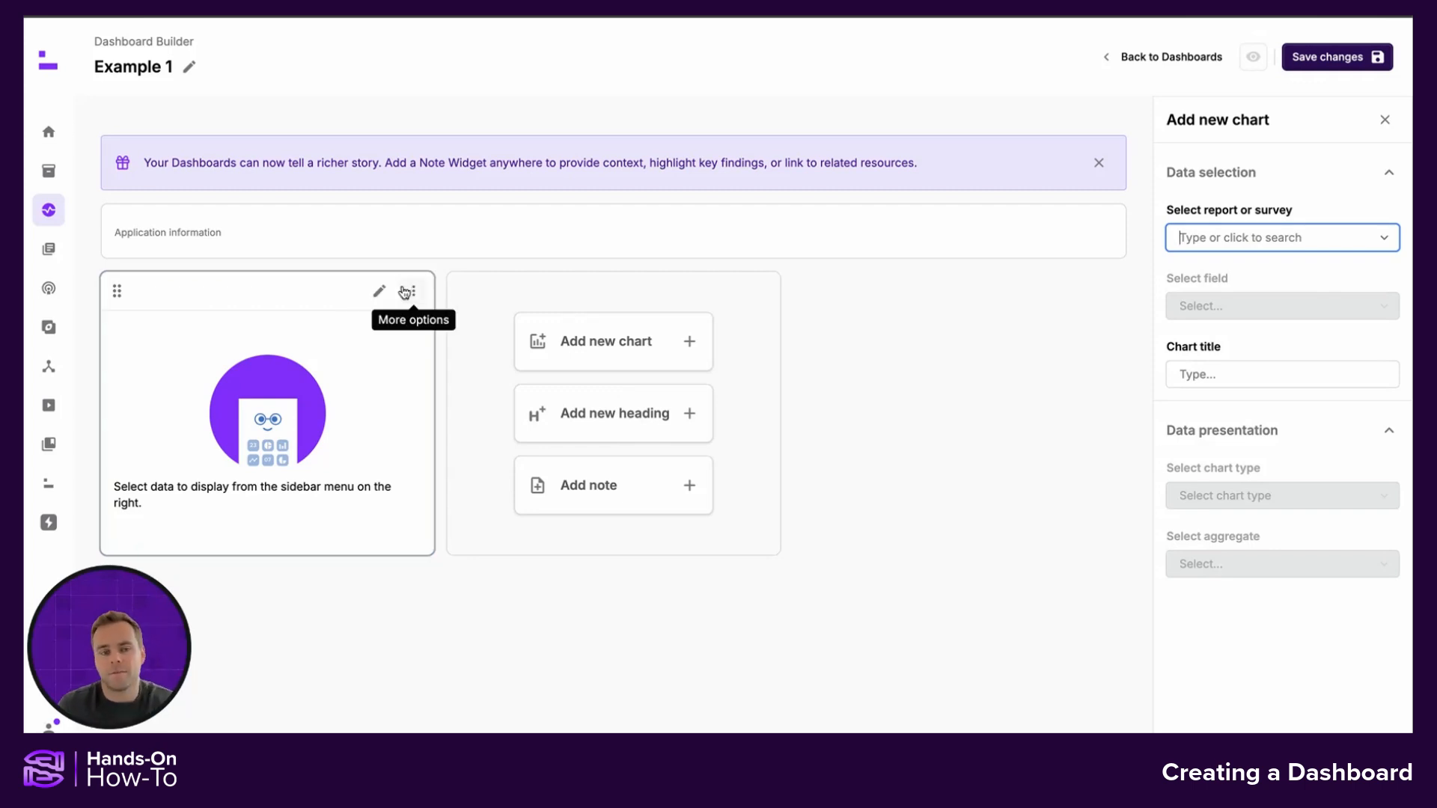
{"action": "left_click", "coordinate": [378, 294]}
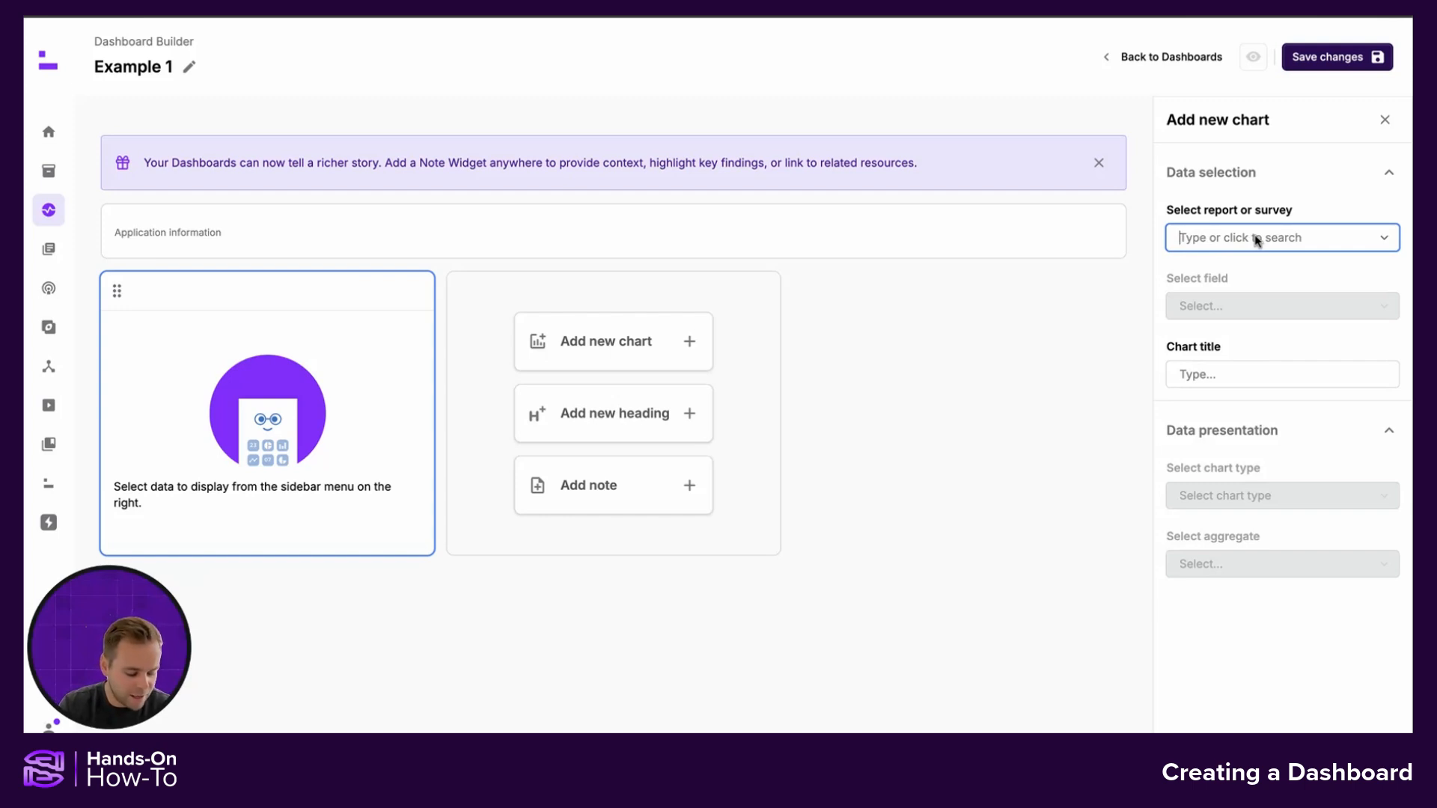
{"action": "type", "text": "applications to"}
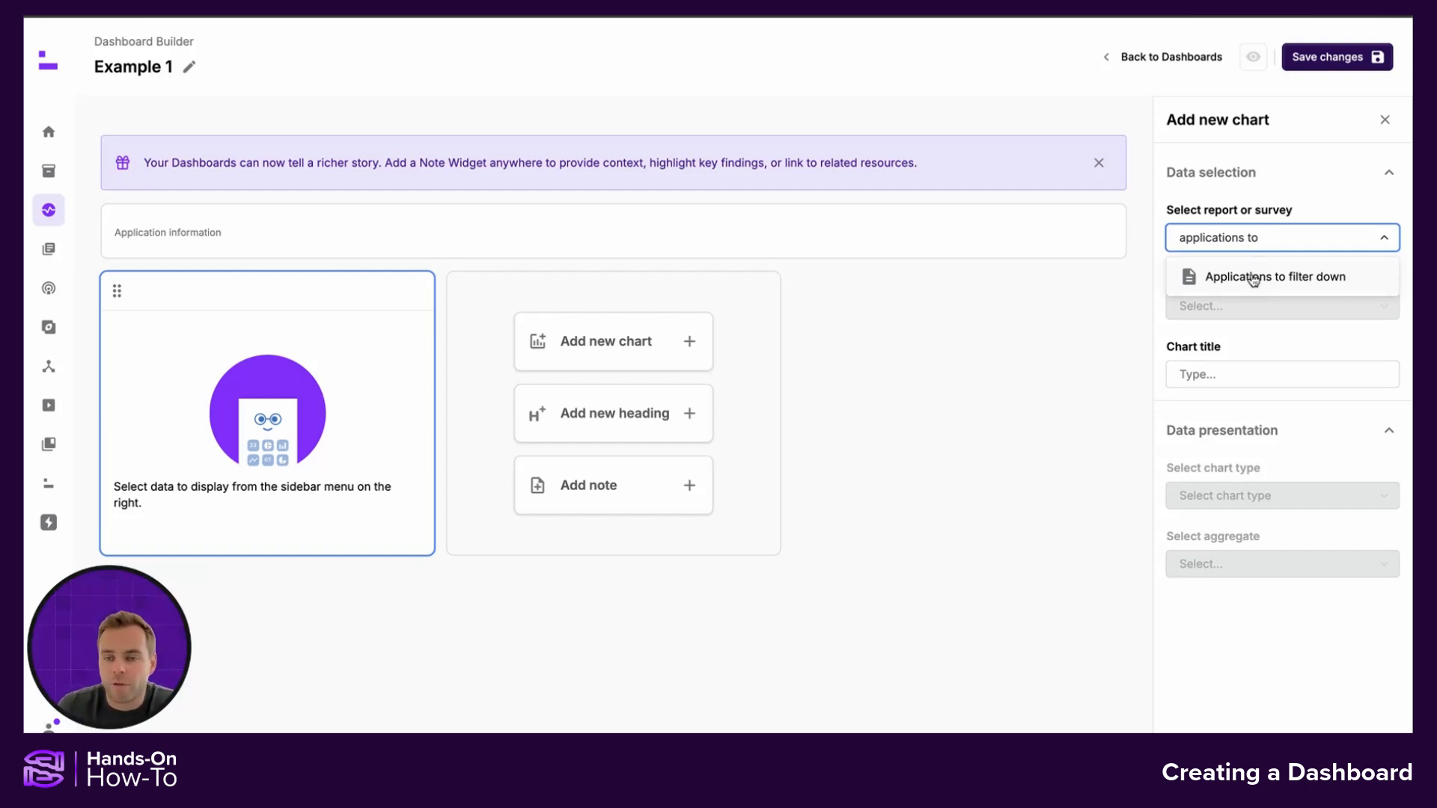
{"action": "left_click", "coordinate": [1250, 278]}
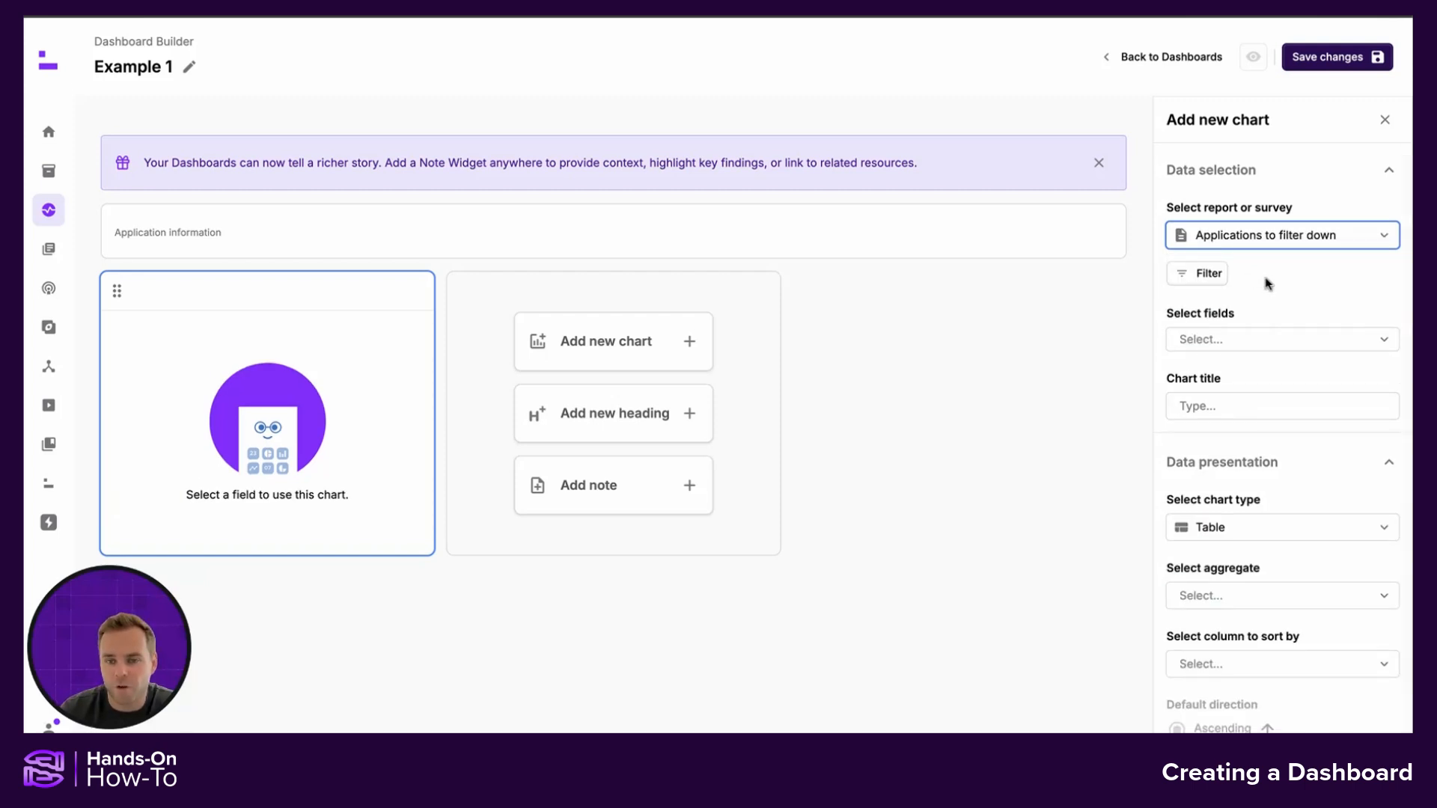
Title the chart "Total Apps"
{"action": "scroll", "coordinate": [1279, 307], "scroll_direction": "down", "scroll_amount": 1}
{"action": "left_click", "coordinate": [1276, 389]}
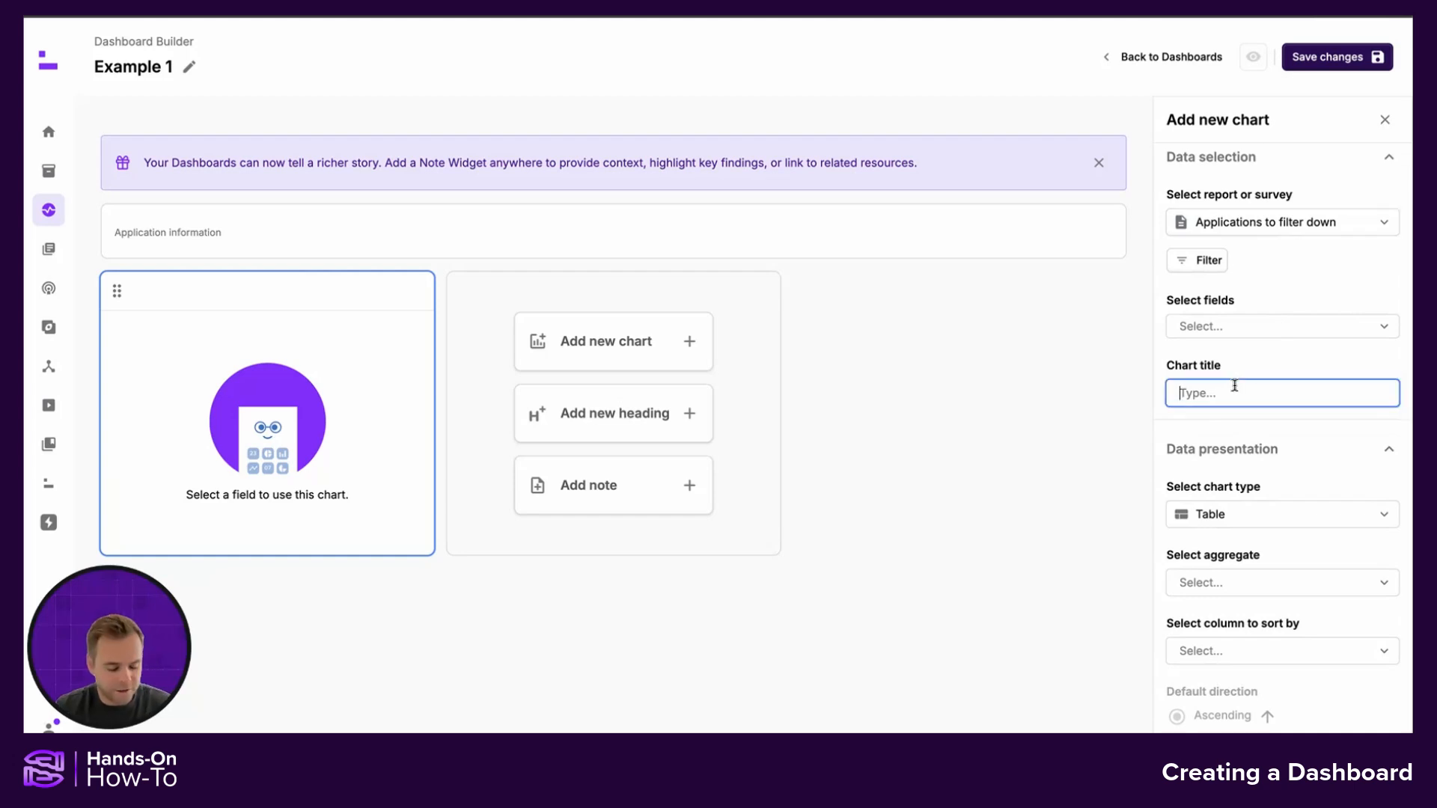
{"action": "type", "text": "Total a"}
{"action": "key", "text": "BackSpace"}
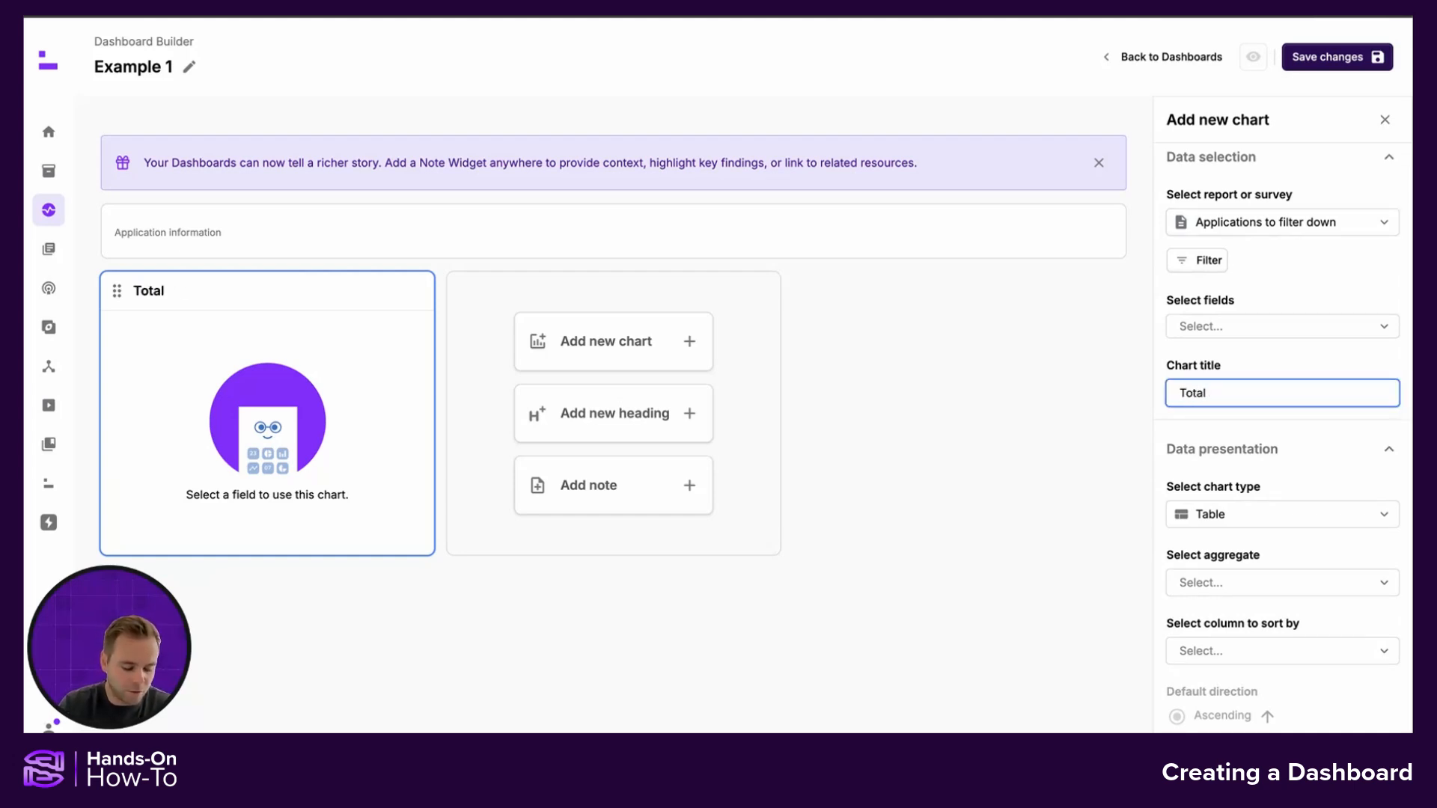
{"action": "type", "text": "Apps"}
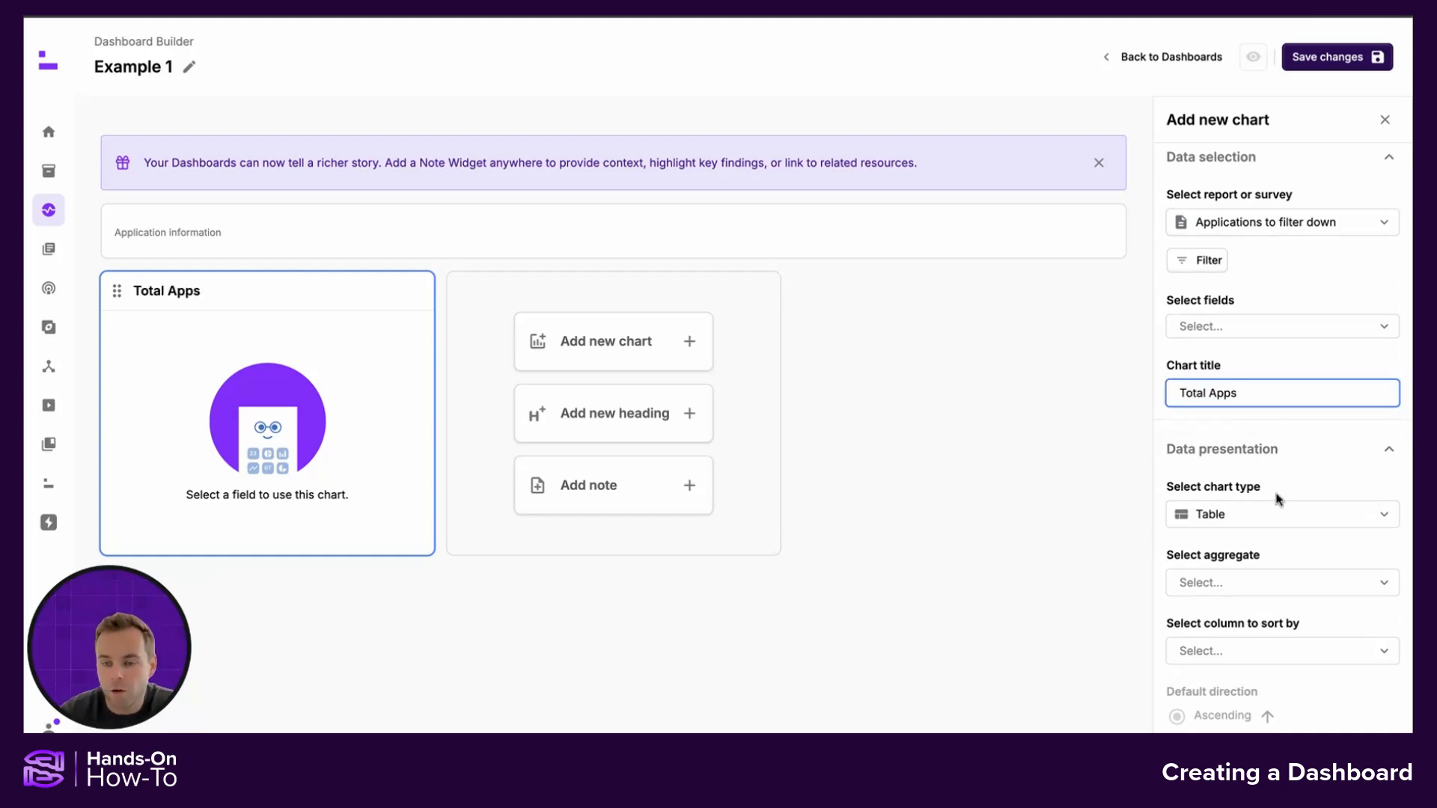
Set the chart type to Number chart and save the dashboard
{"action": "left_click", "coordinate": [1265, 516]}
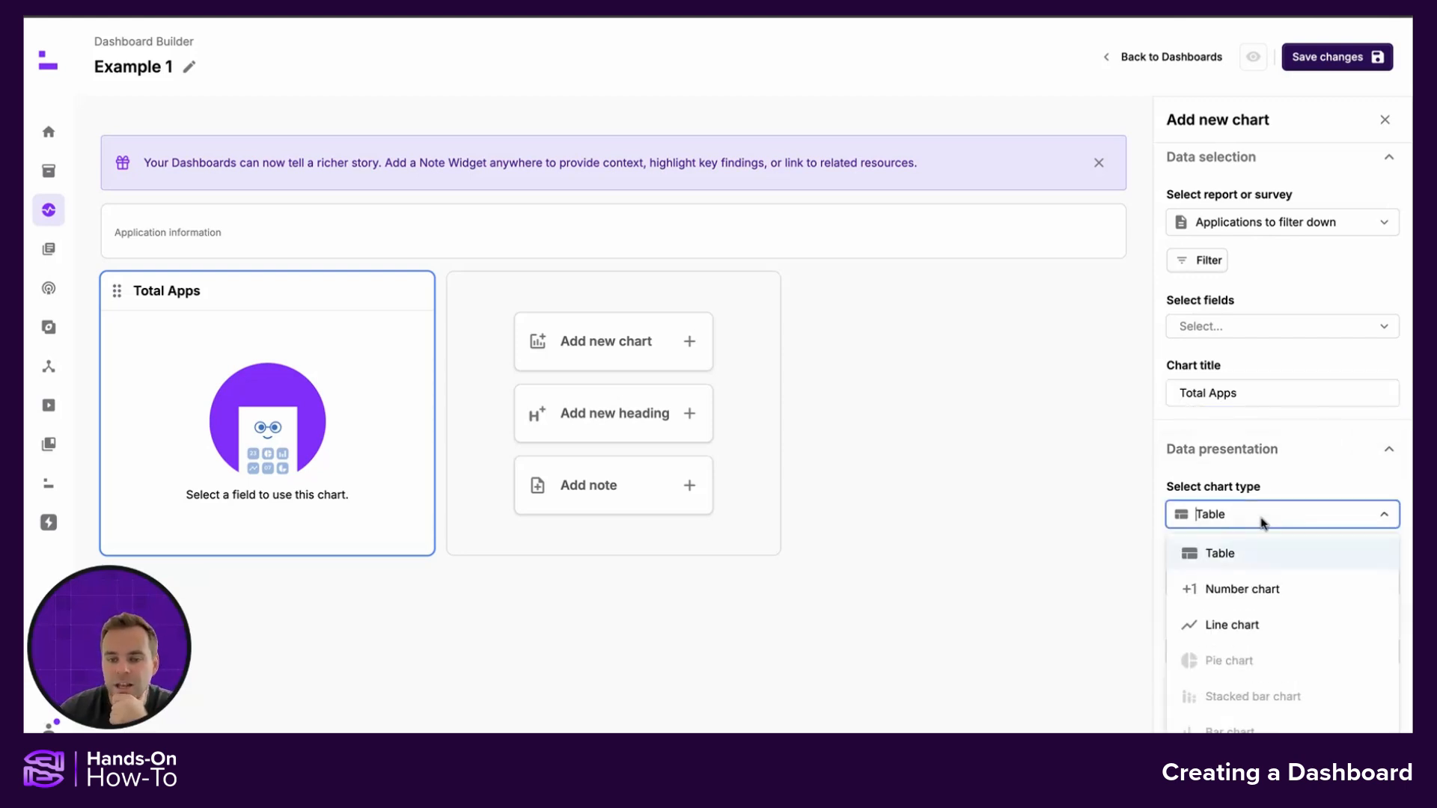
{"action": "left_click", "coordinate": [1251, 588]}
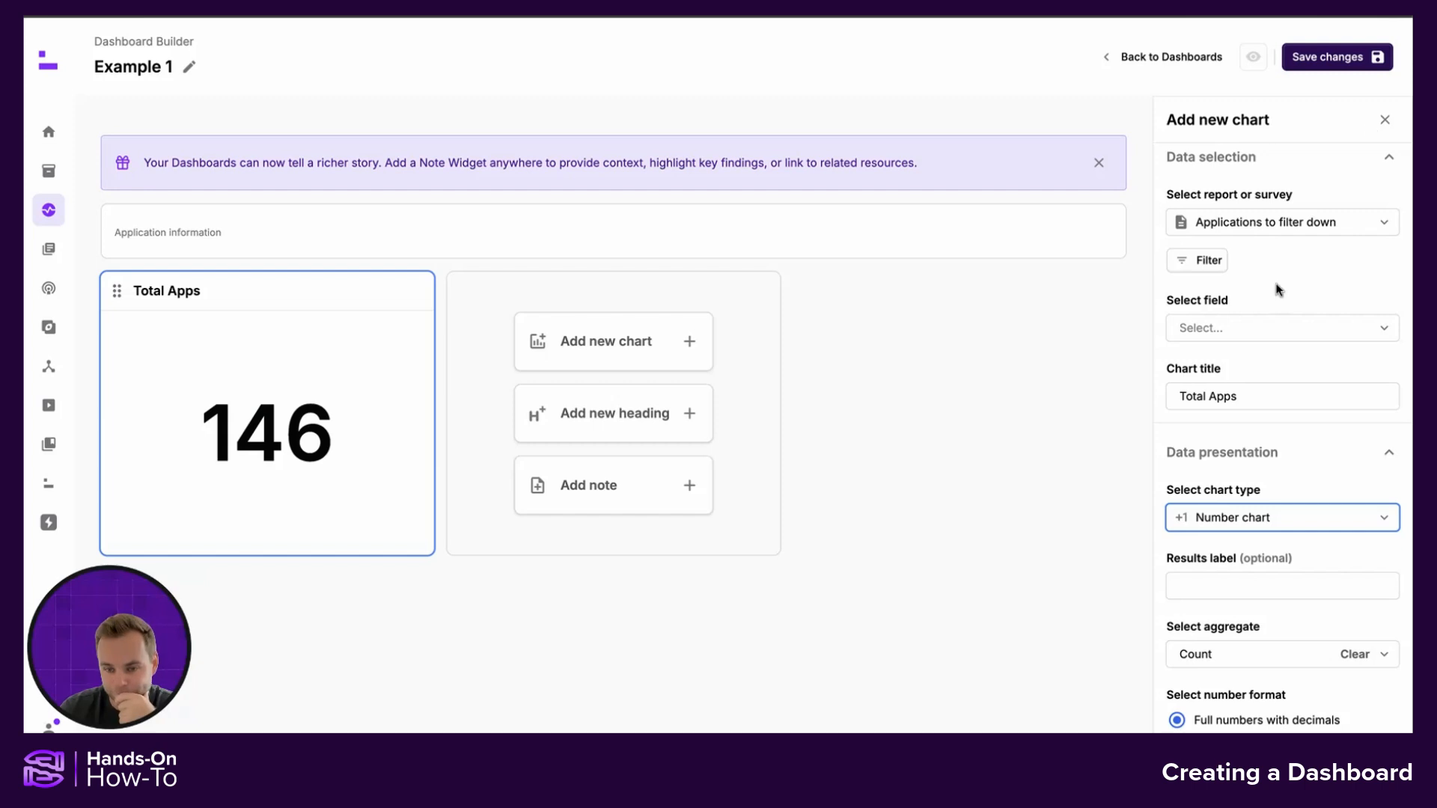
{"action": "left_click", "coordinate": [1339, 63]}
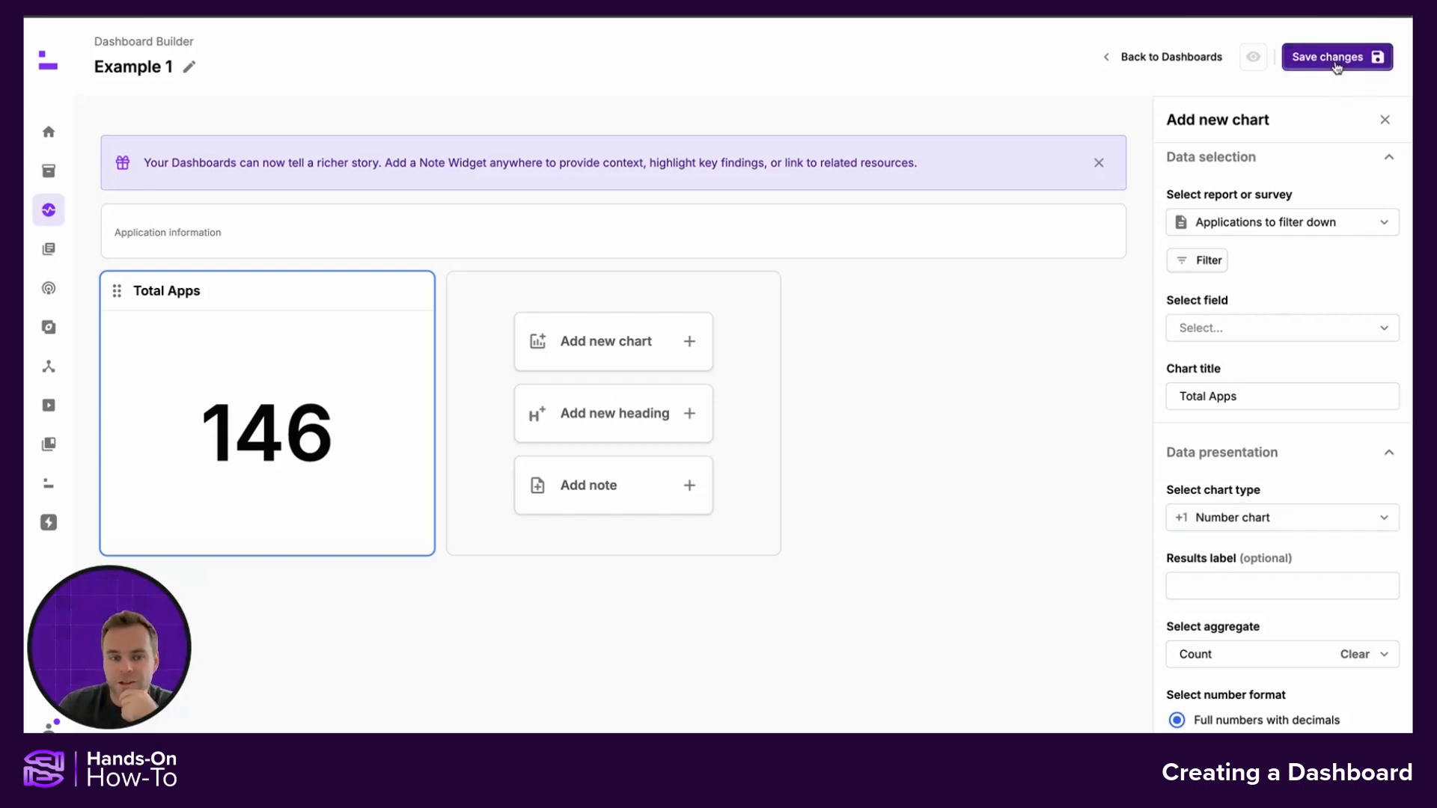
Add a second chart widget based on the "Applications to filter down" report
{"action": "left_click", "coordinate": [749, 341]}
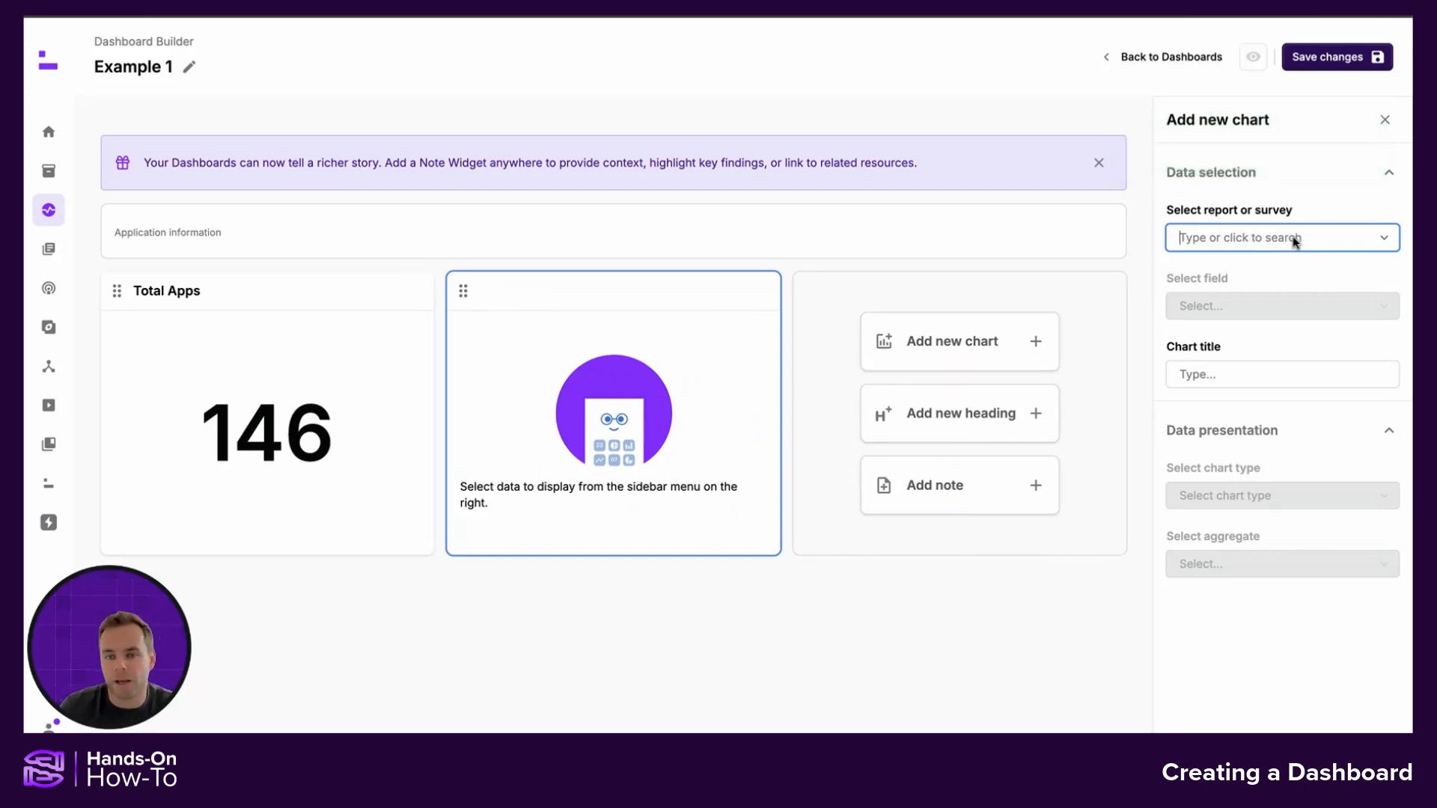
{"action": "type", "text": "applications to"}
{"action": "left_click", "coordinate": [1267, 275]}
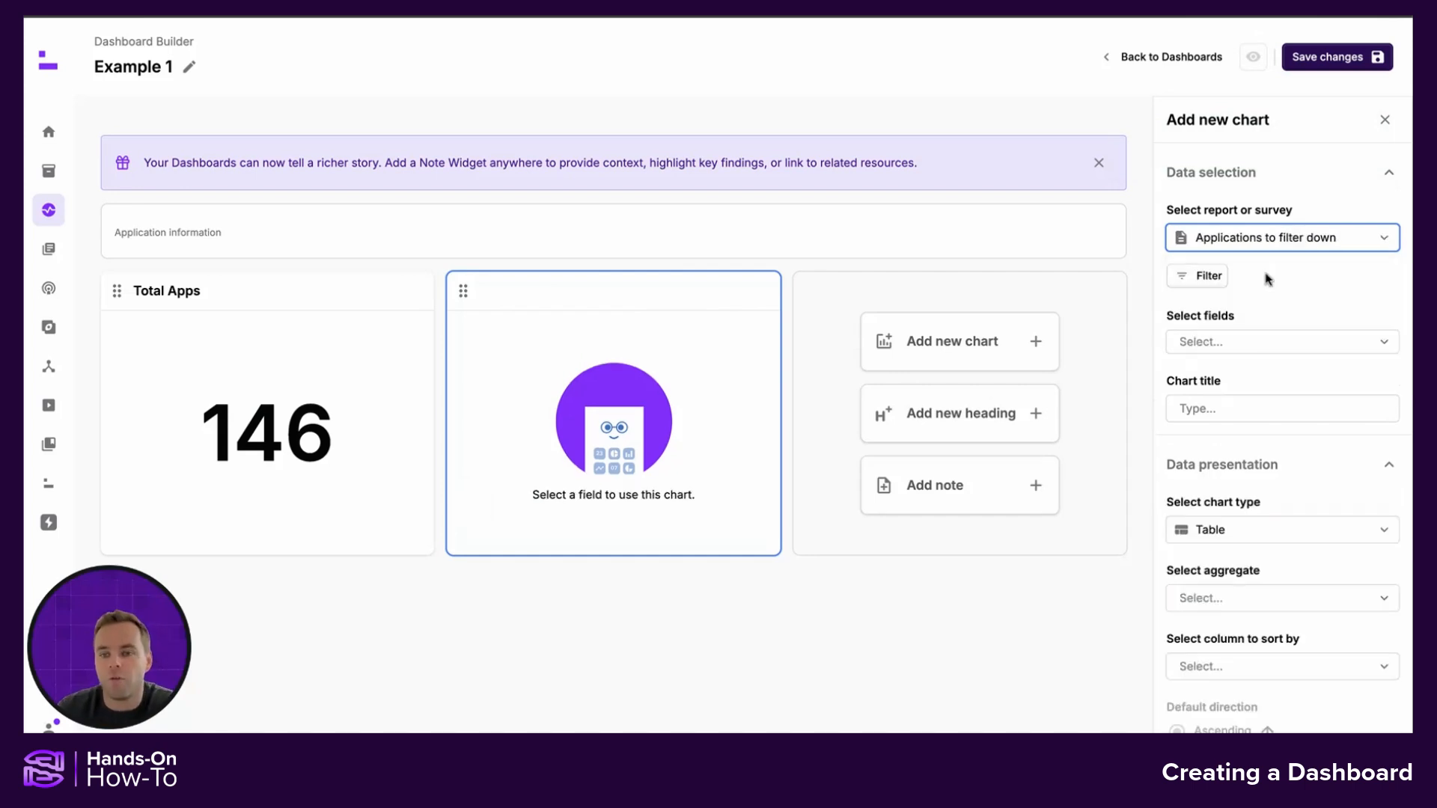
Filter the chart's data to Application Ownership State "Unowned" and apply the filter
{"action": "left_click", "coordinate": [1200, 277]}
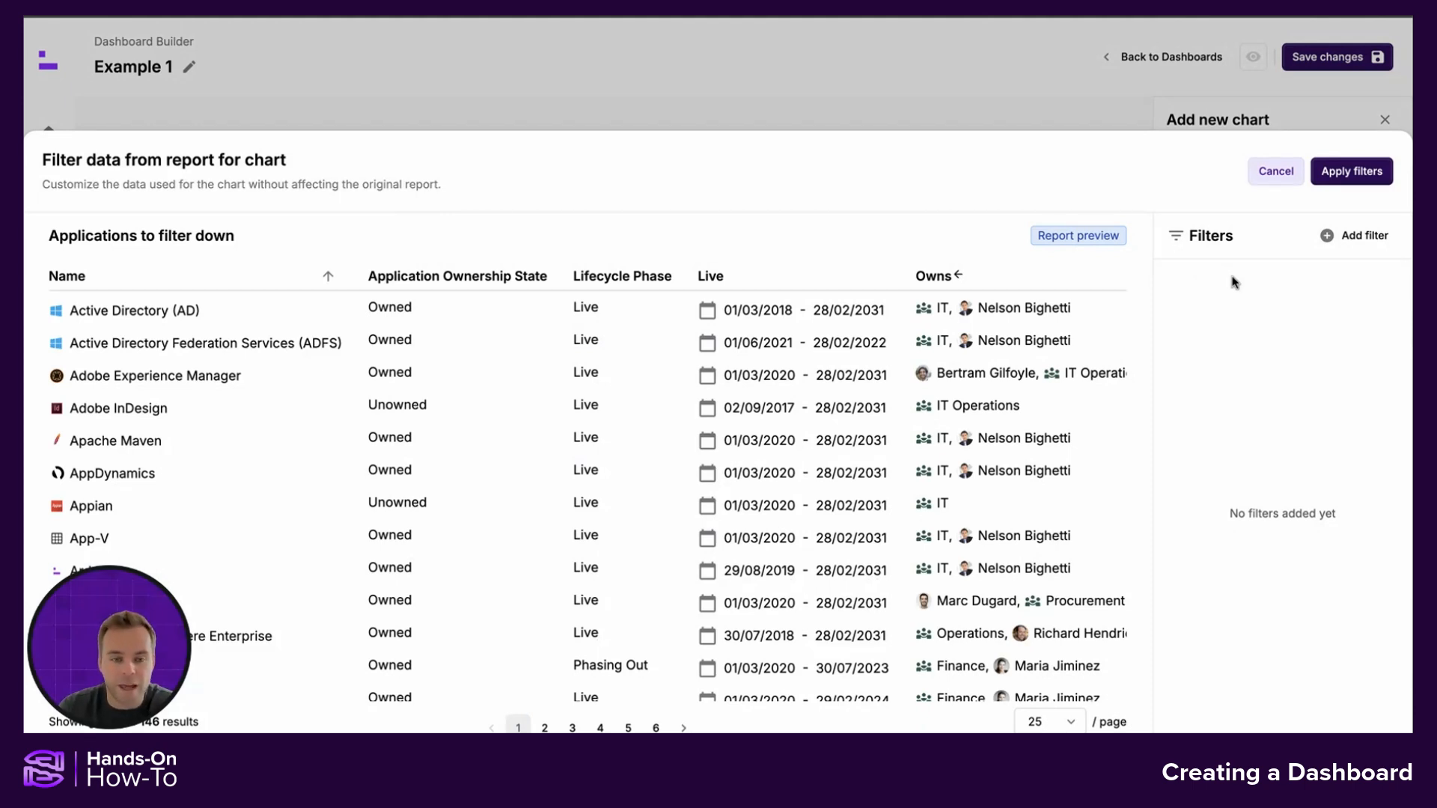
{"action": "left_click", "coordinate": [1355, 238]}
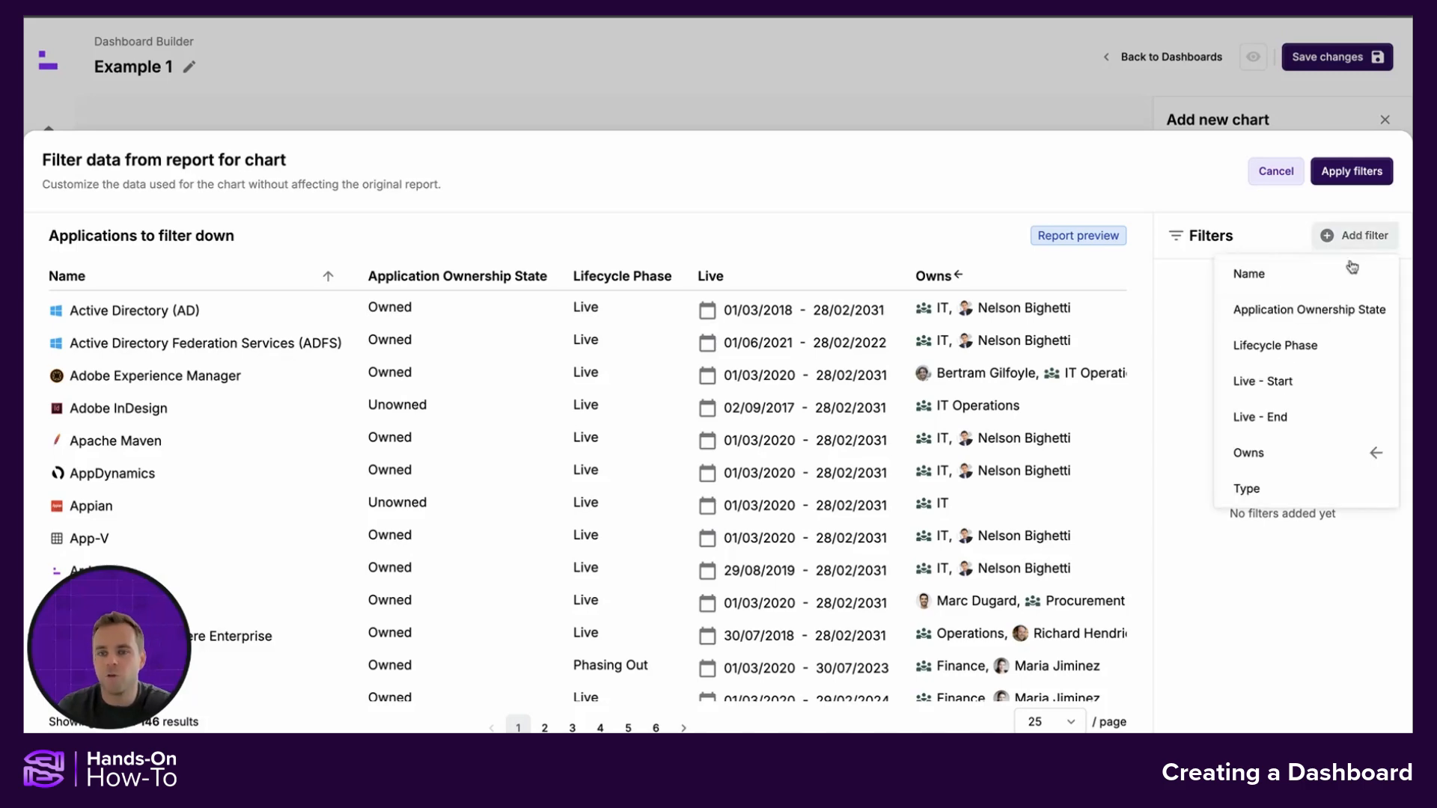
{"action": "left_click", "coordinate": [1319, 317]}
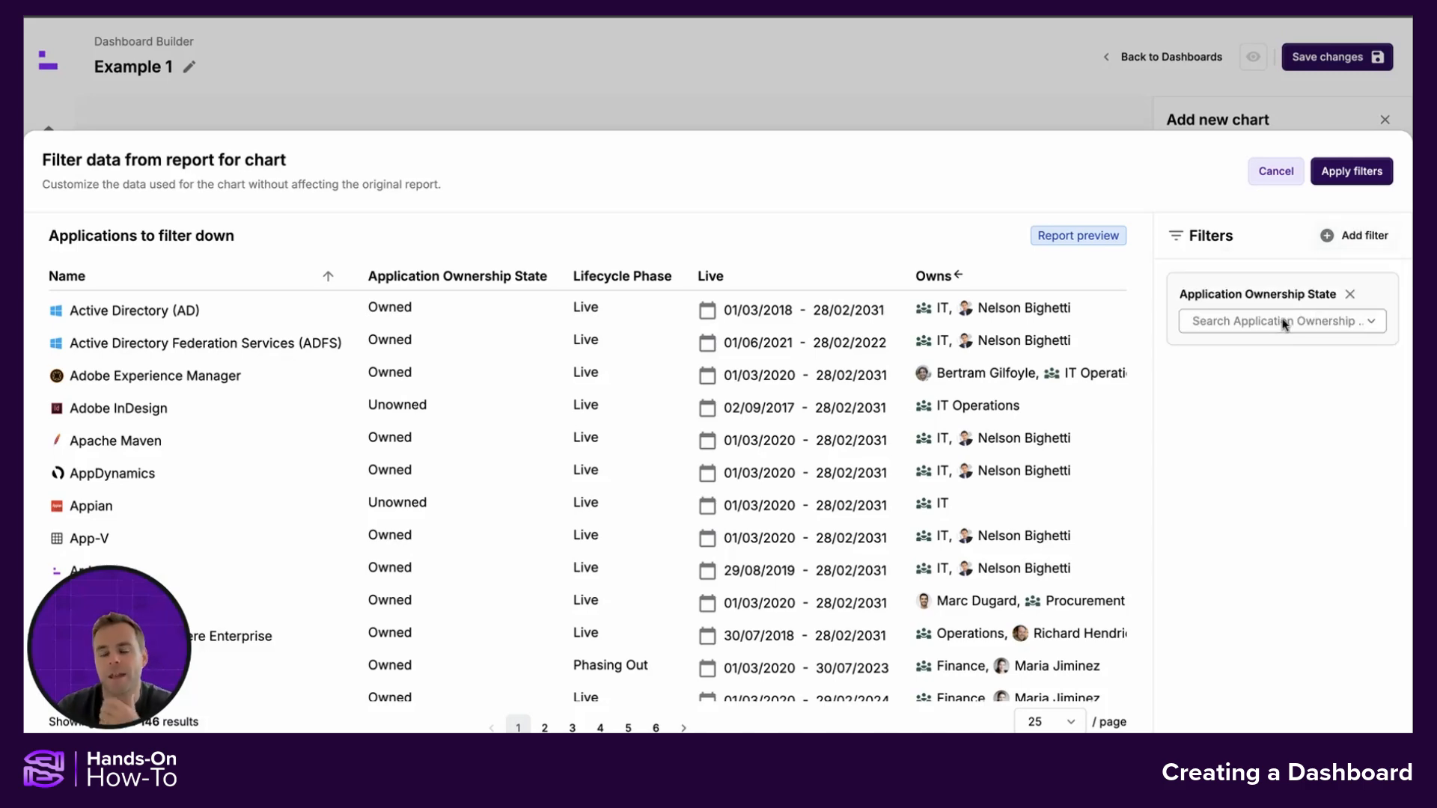
{"action": "left_click", "coordinate": [1282, 324]}
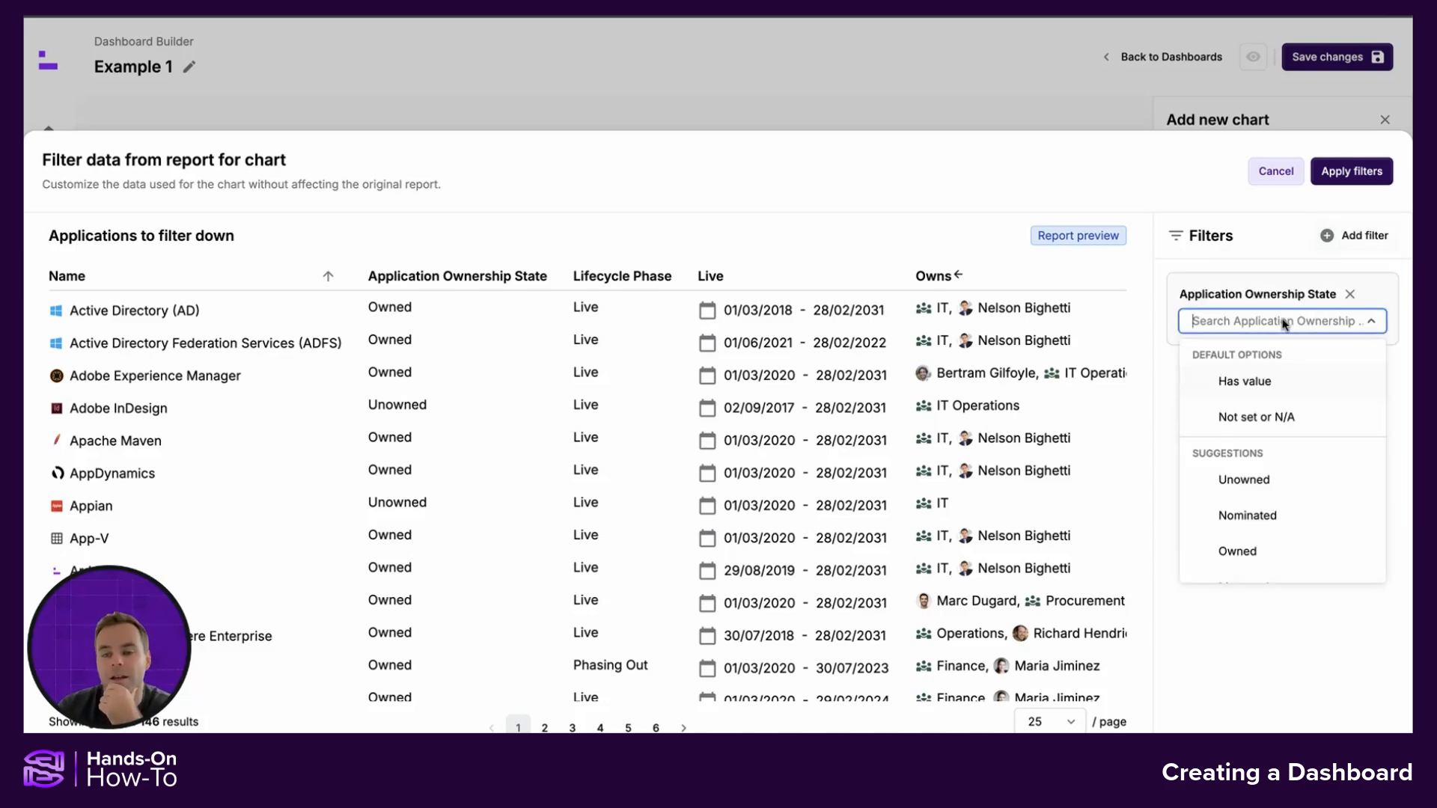
{"action": "left_click", "coordinate": [1248, 481]}
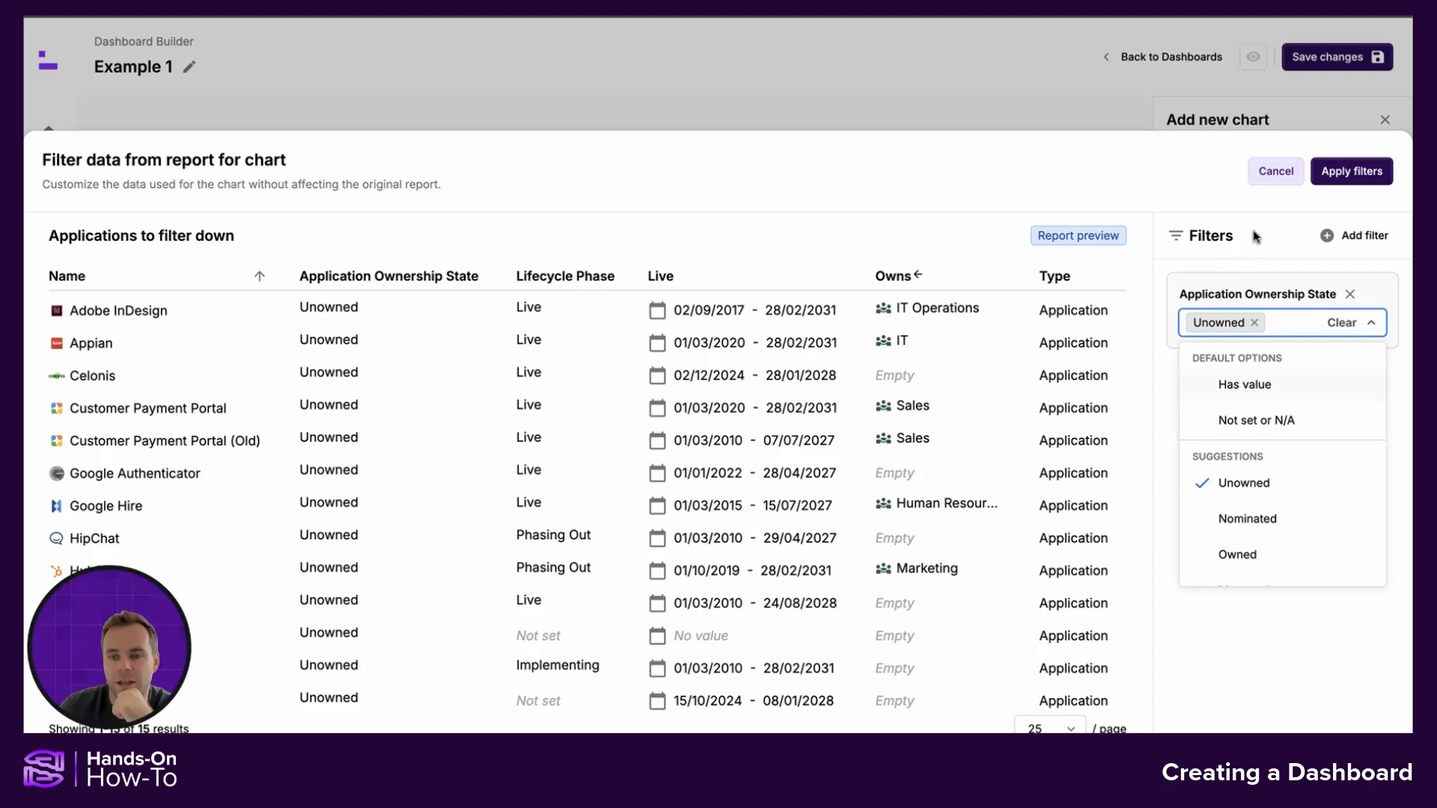
{"action": "left_click", "coordinate": [1337, 173]}
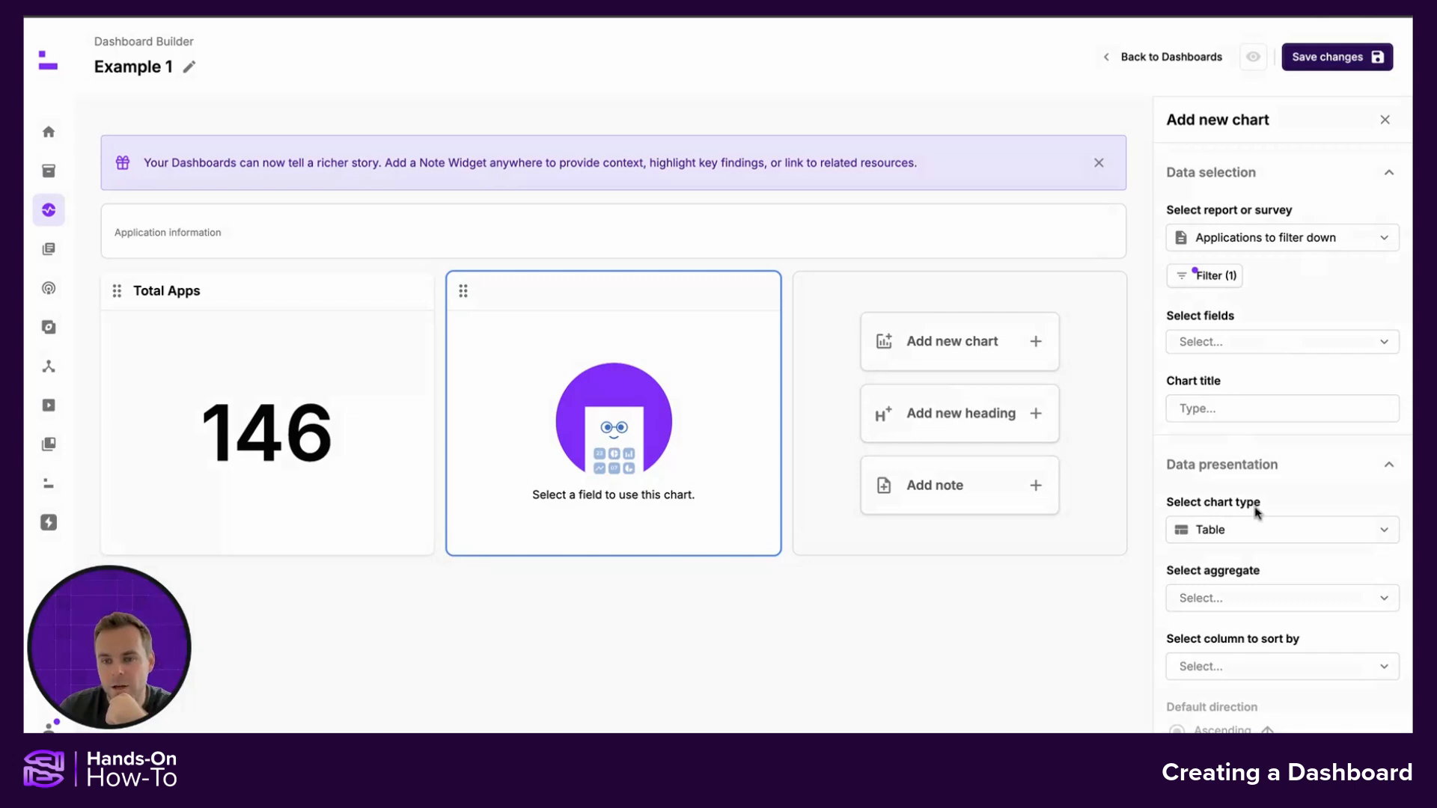
Make the second widget a Number chart titled "Apps Missing Owners"
{"action": "left_click", "coordinate": [1246, 533]}
{"action": "left_click", "coordinate": [1237, 603]}
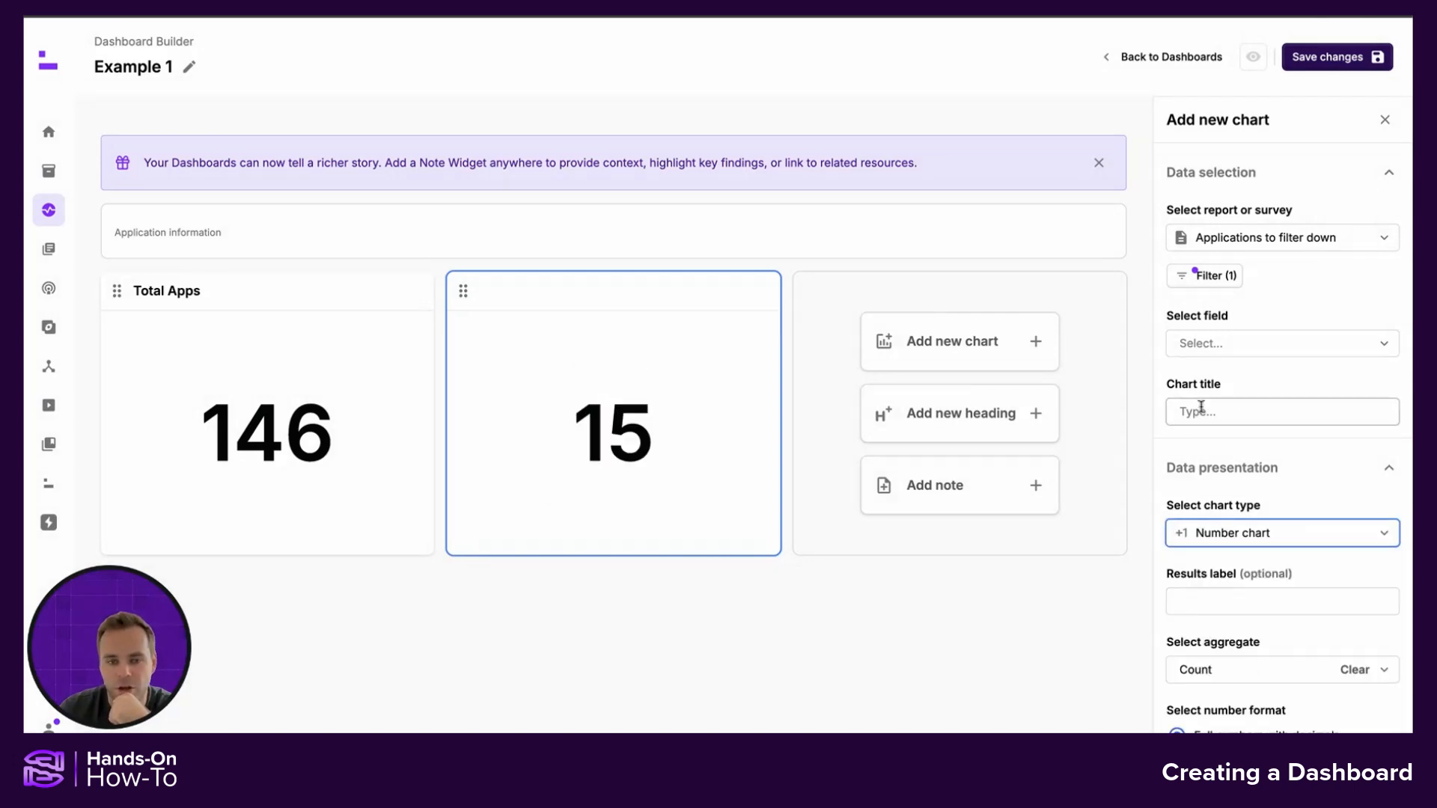
{"action": "left_click", "coordinate": [1193, 410]}
{"action": "type", "text": "App"}
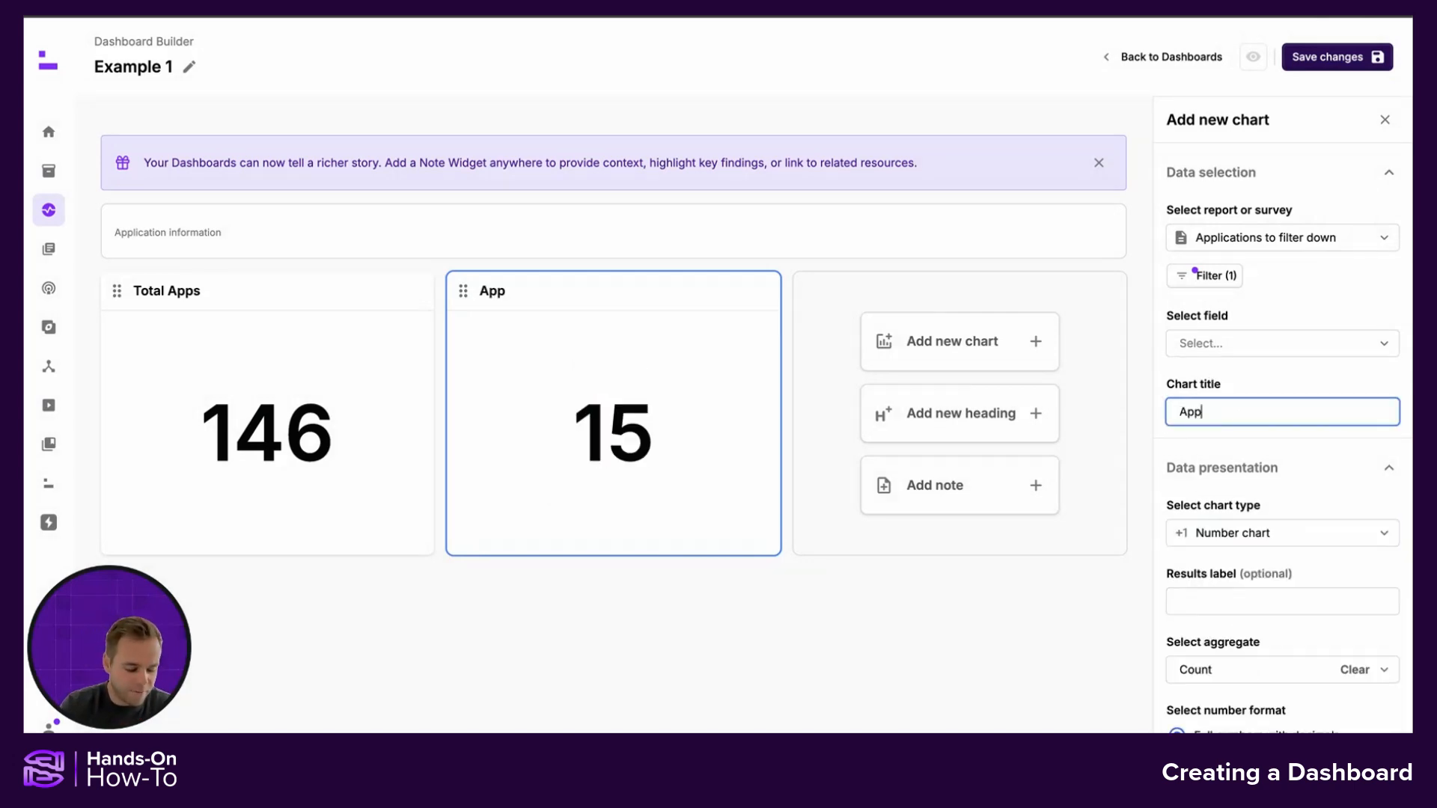
{"action": "type", "text": "s Missing Owners"}
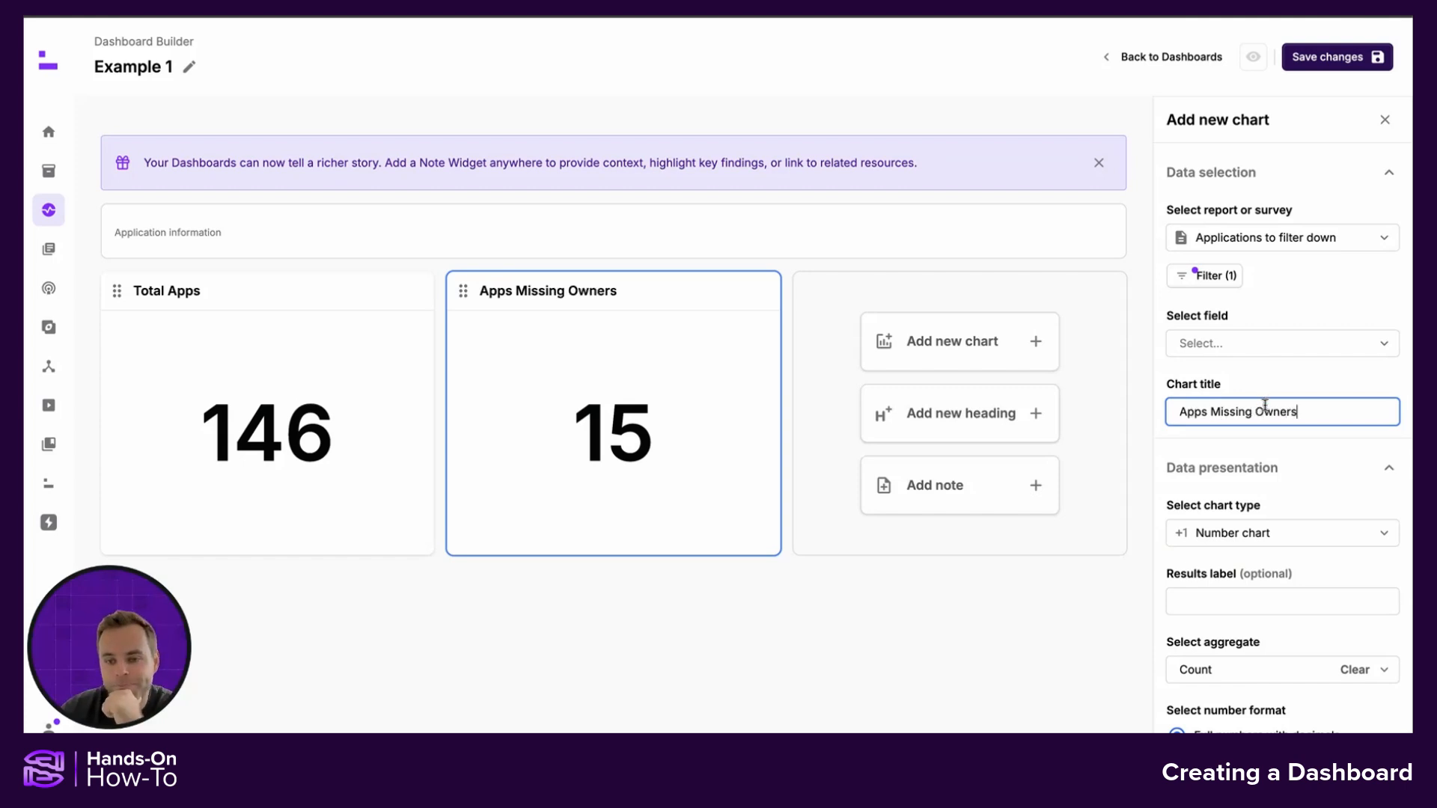
Add an orange conditional formatting limit for values greater than 5
{"action": "scroll", "coordinate": [1265, 411], "scroll_direction": "down", "scroll_amount": 3}
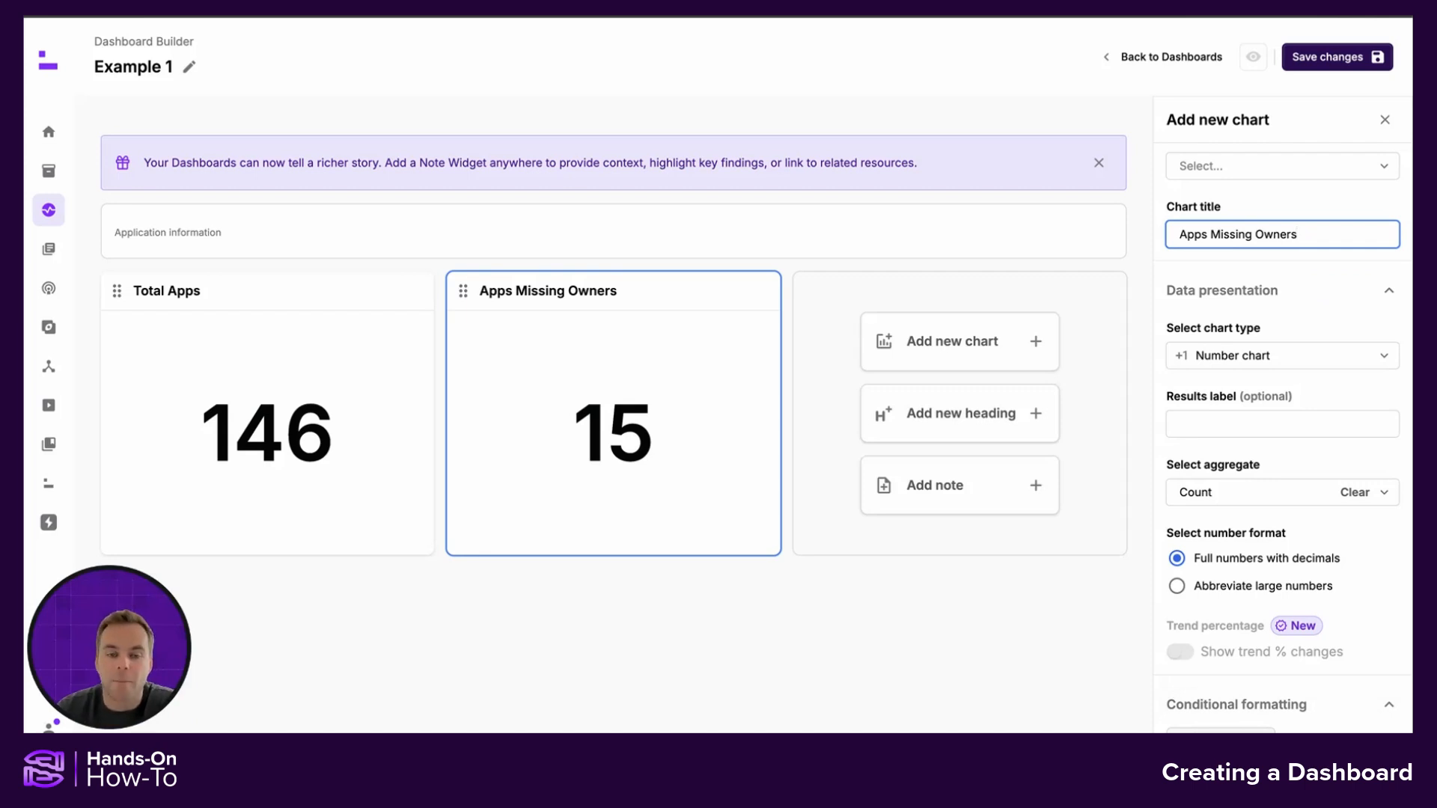
{"action": "scroll", "coordinate": [1235, 693], "scroll_direction": "down", "scroll_amount": 3}
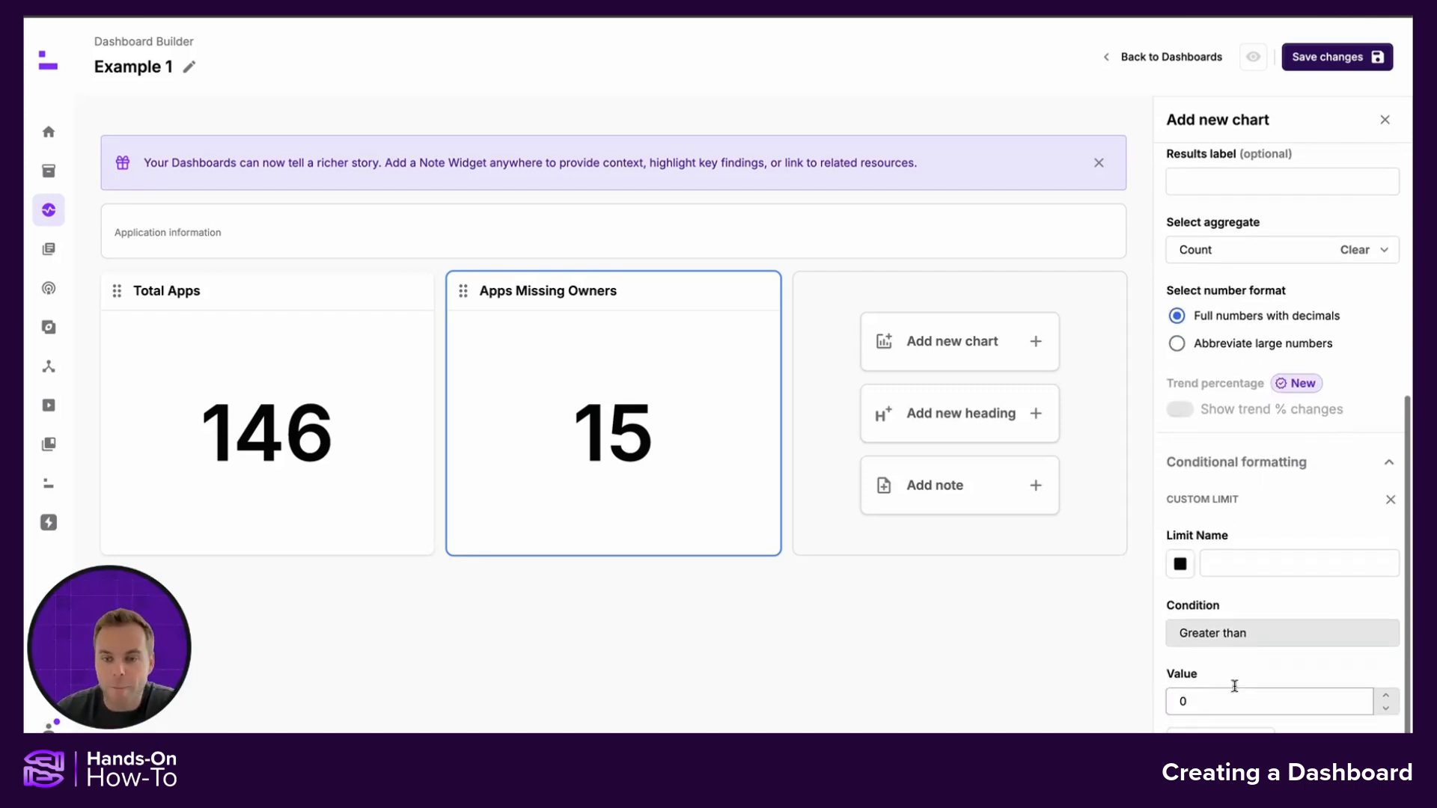
{"action": "left_click", "coordinate": [1262, 563]}
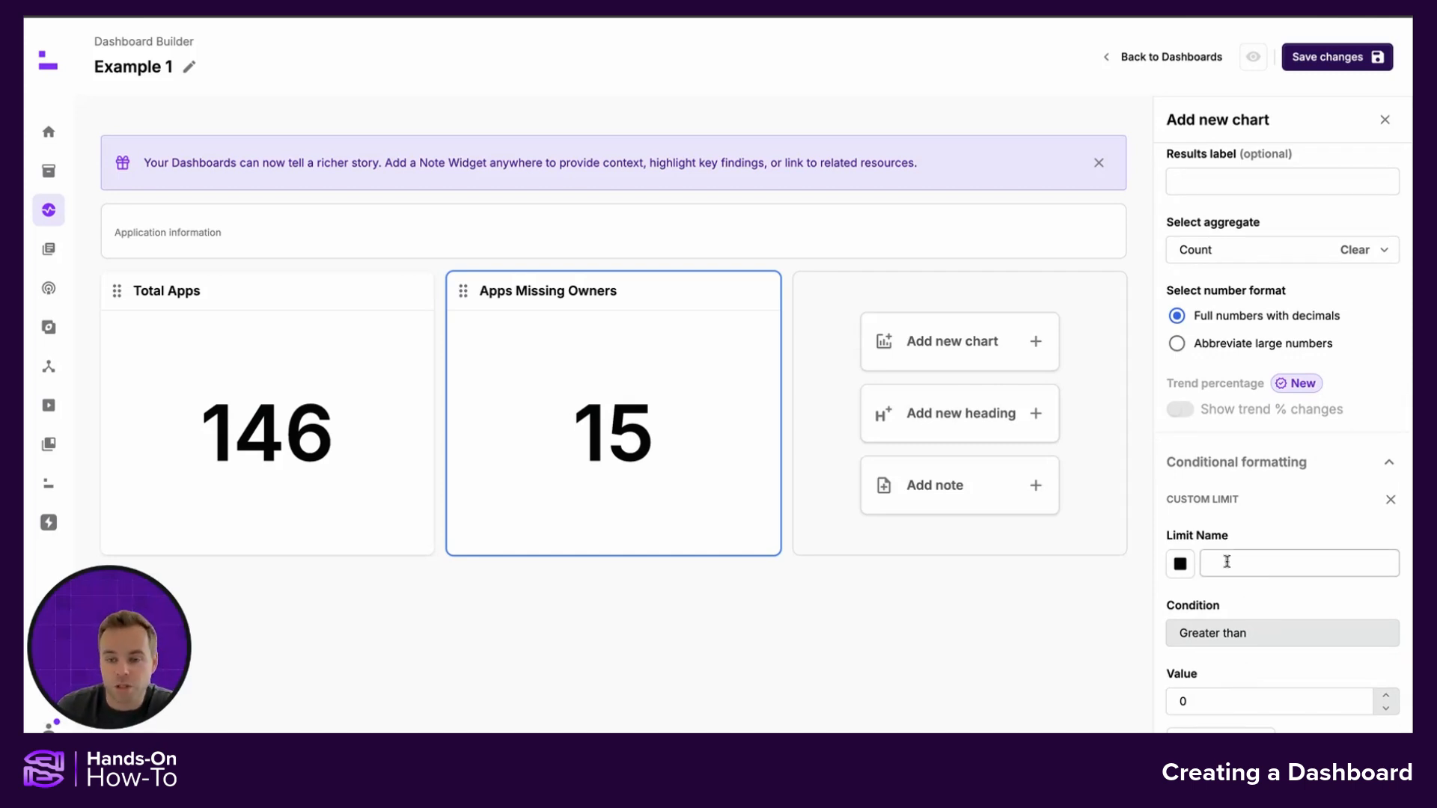
{"action": "left_click", "coordinate": [1181, 564]}
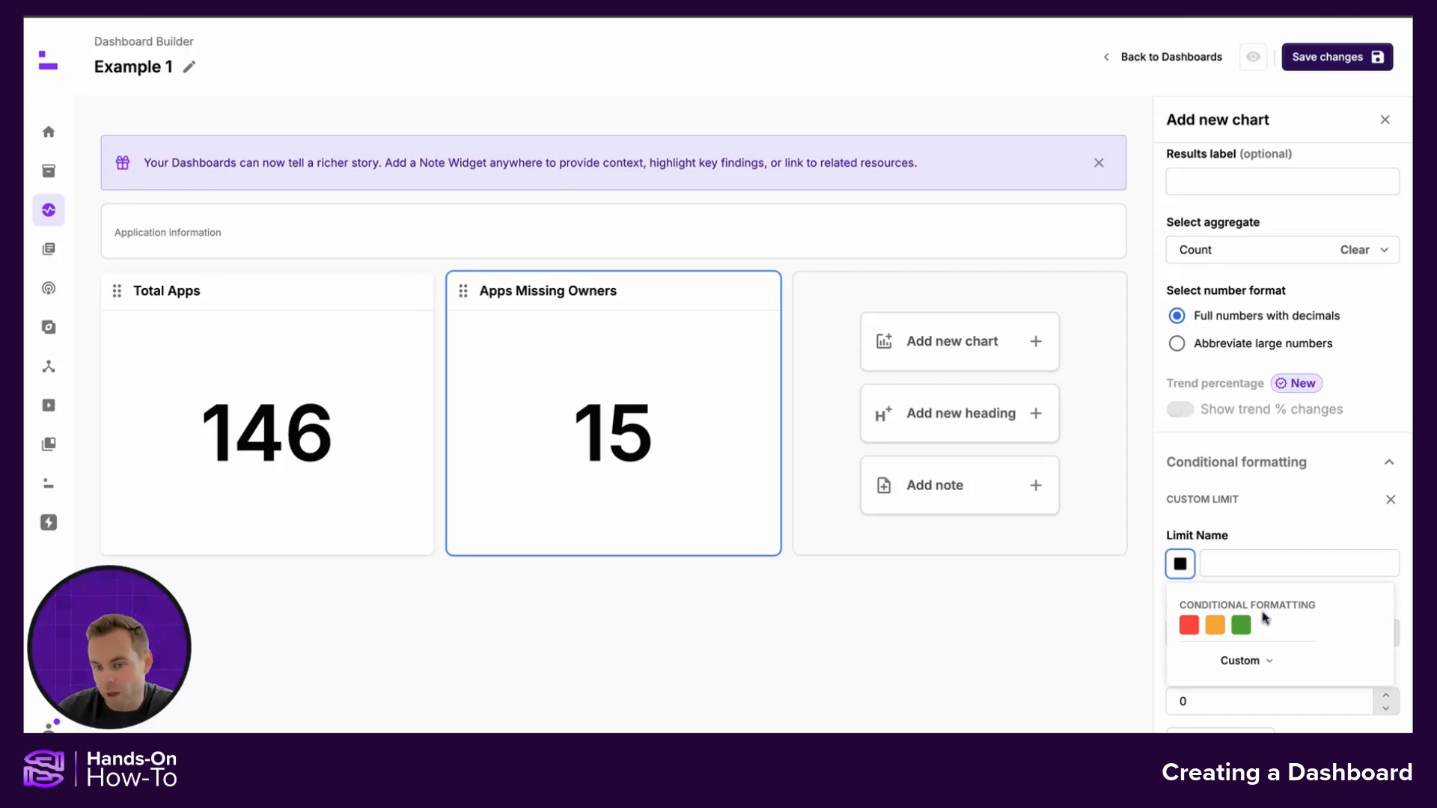
{"action": "left_click", "coordinate": [1214, 626]}
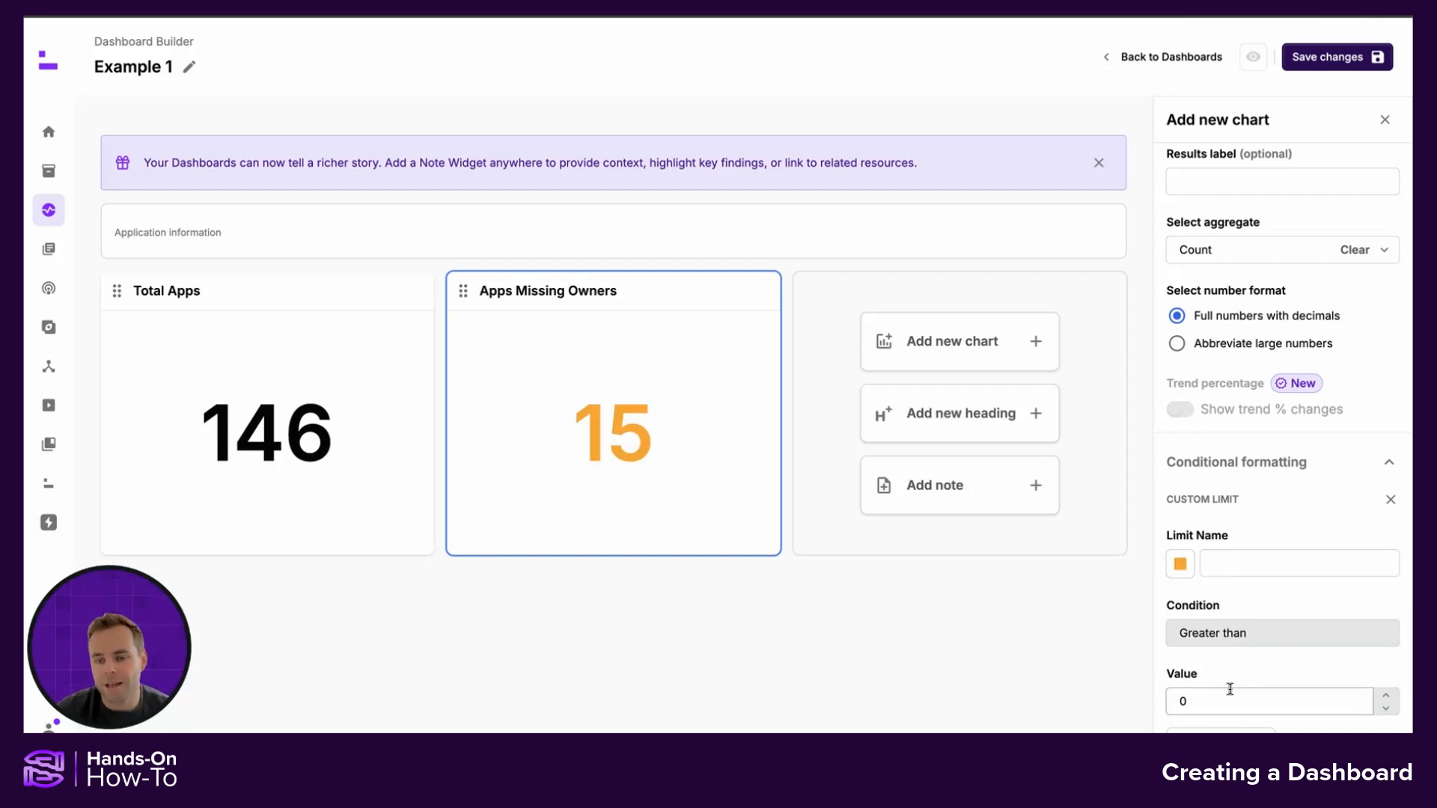
{"action": "left_click", "coordinate": [1205, 697]}
{"action": "key", "text": "BackSpace"}
{"action": "type", "text": "5"}
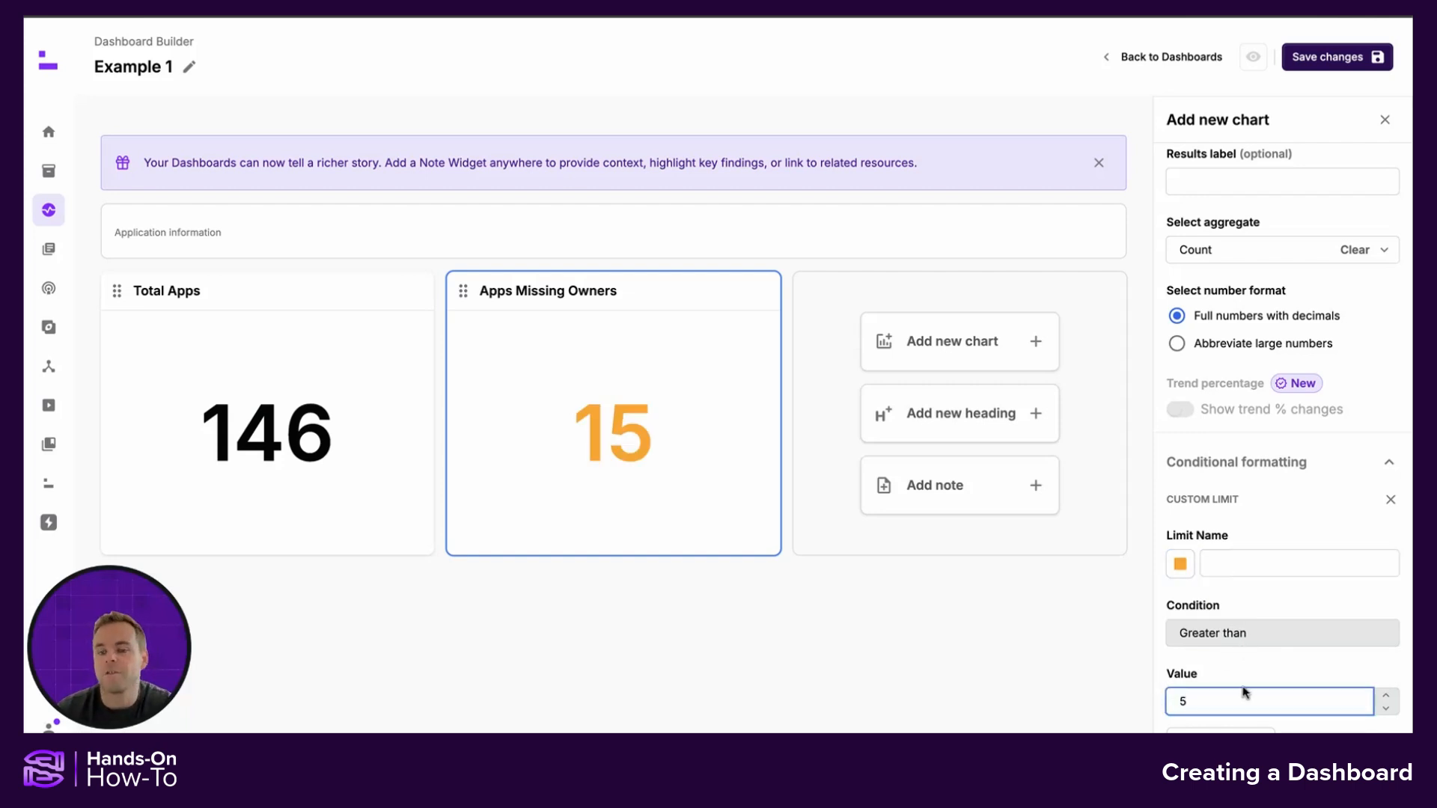
Add a second red conditional formatting limit named "Red" for values greater than 10, then save the dashboard
{"action": "left_click", "coordinate": [1230, 727]}
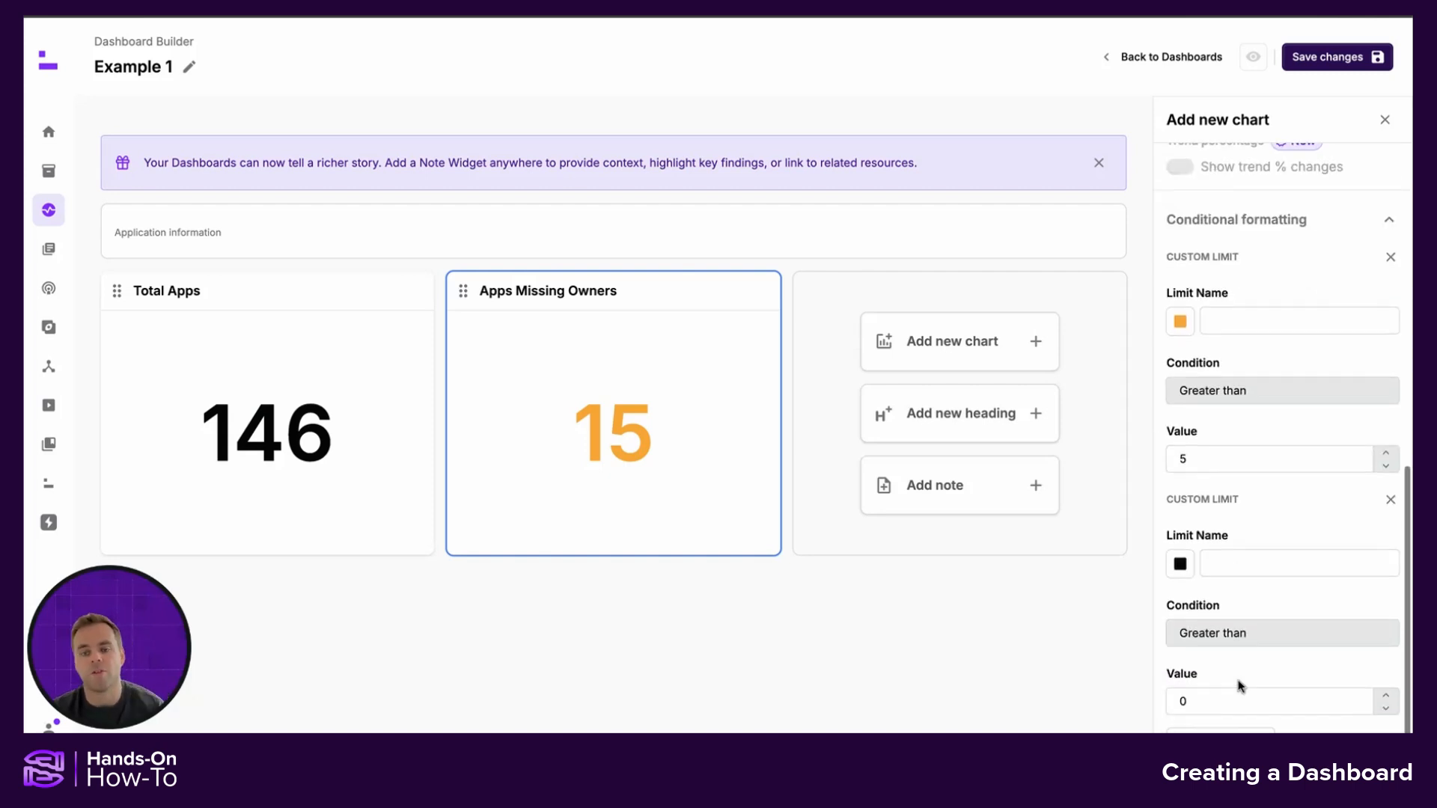
{"action": "left_click", "coordinate": [1180, 564]}
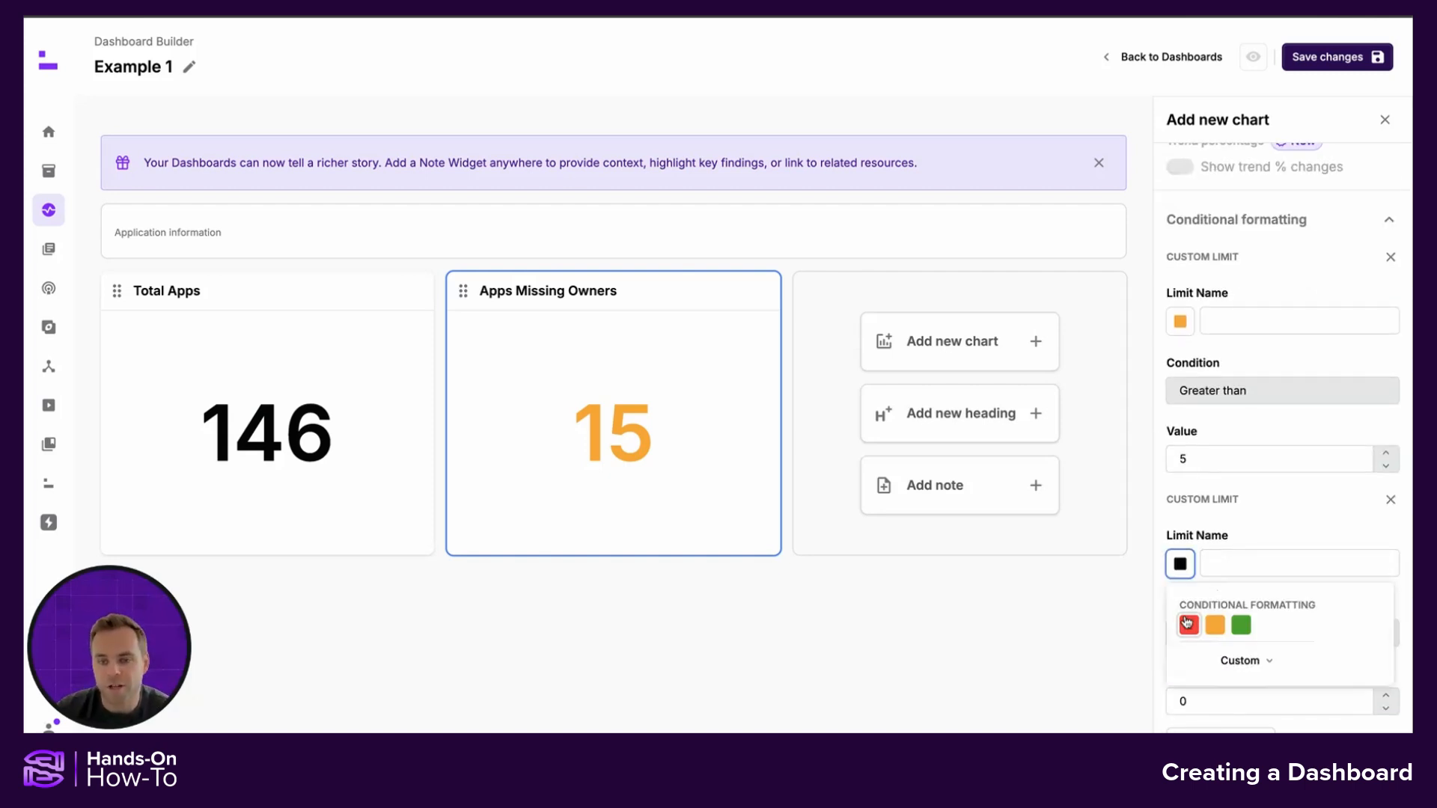
{"action": "left_click", "coordinate": [1187, 624]}
{"action": "left_click", "coordinate": [1214, 560]}
{"action": "type", "text": "10"}
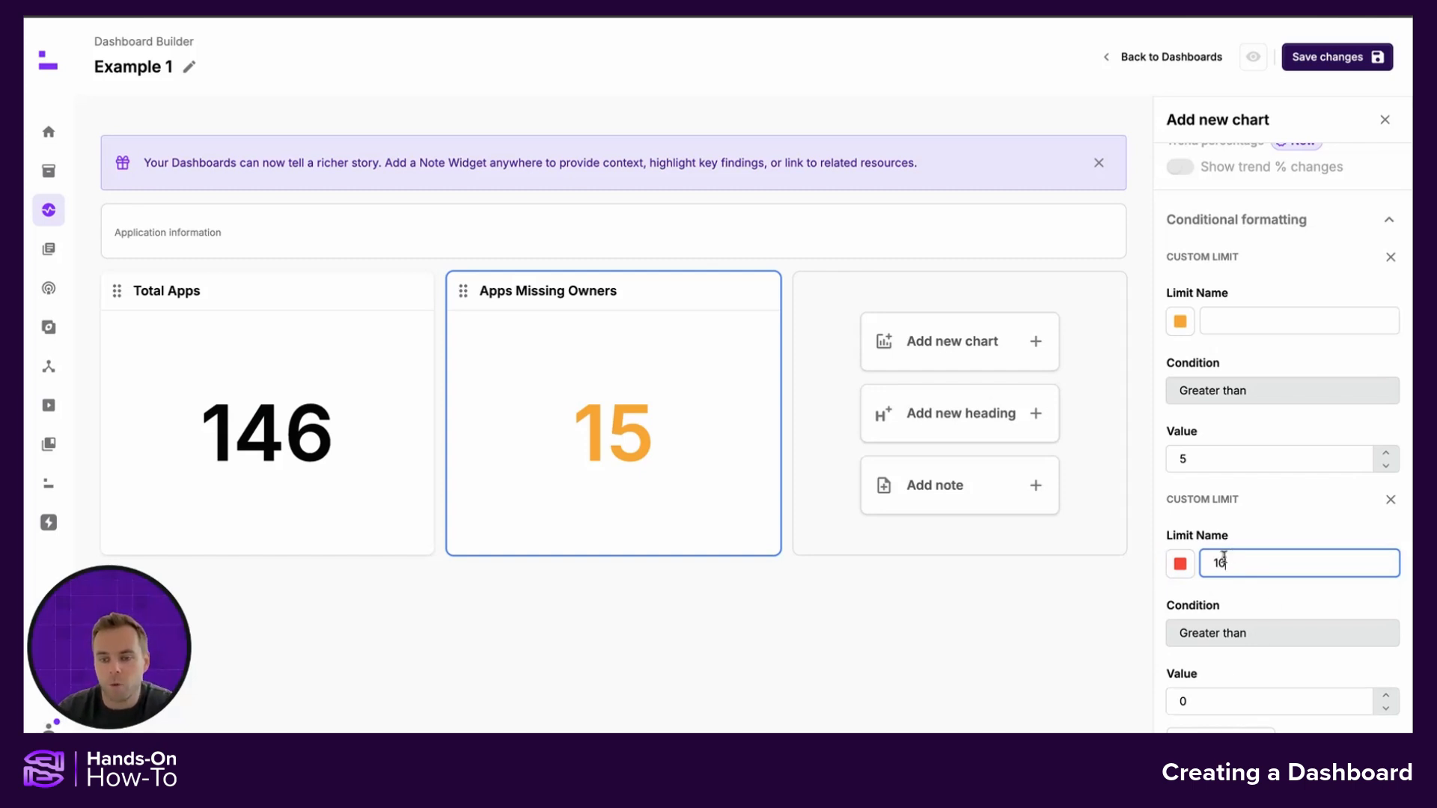
{"action": "key", "text": "BackSpace"}
{"action": "key", "text": "BackSpace"}
{"action": "type", "text": "Red"}
{"action": "left_click", "coordinate": [1172, 701]}
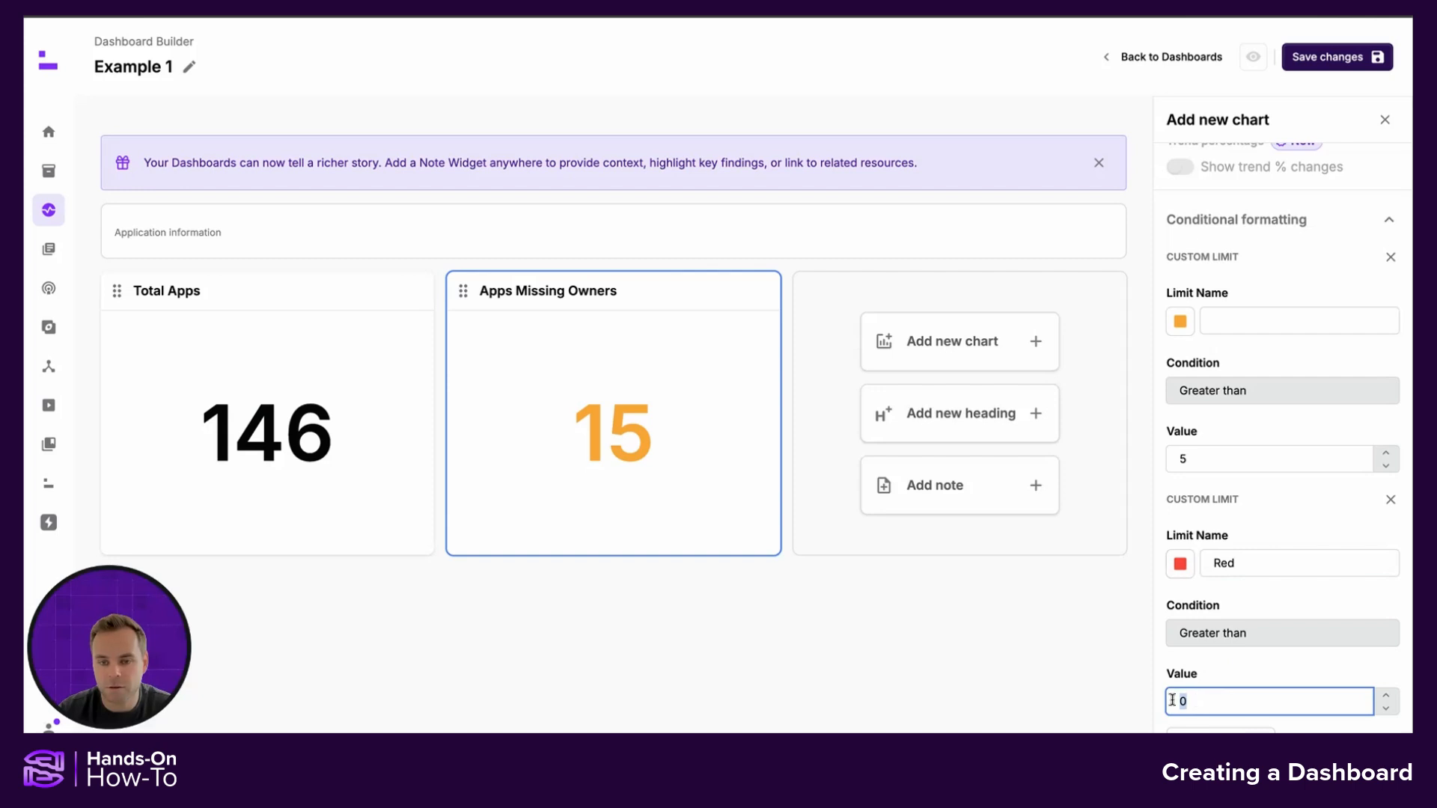
{"action": "type", "text": "10"}
{"action": "left_click", "coordinate": [1255, 666]}
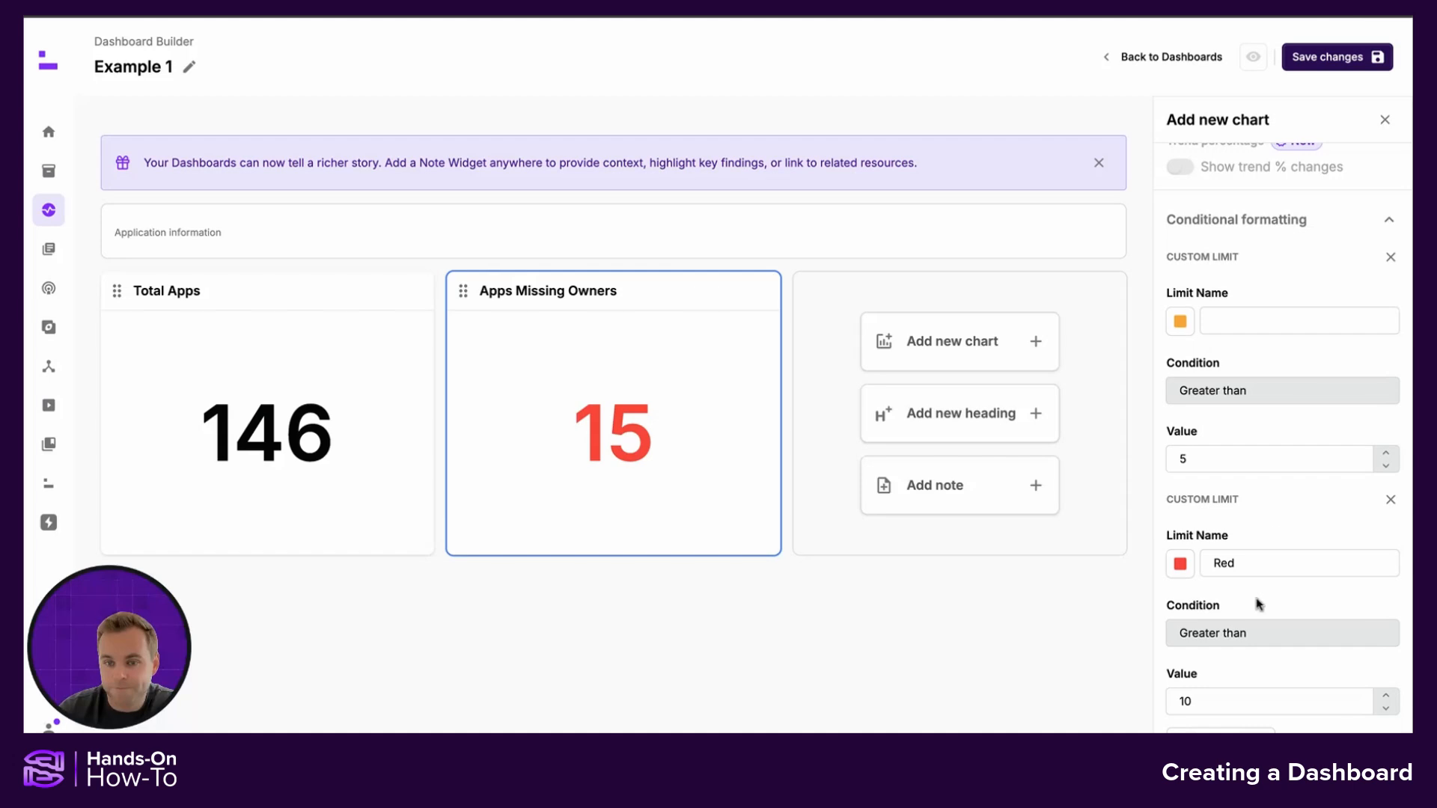
{"action": "left_click", "coordinate": [1317, 57]}
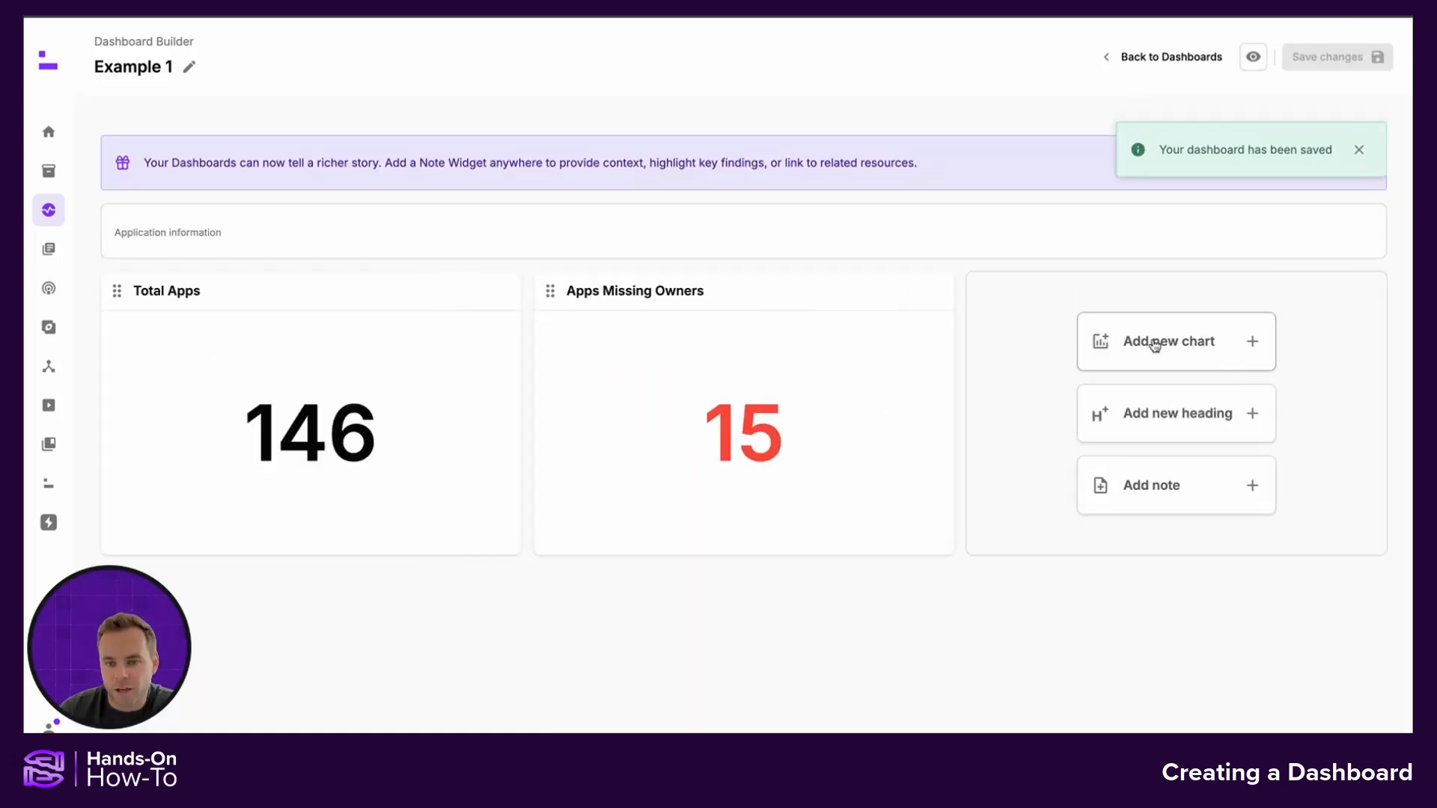
Add a third chart widget from the "Applications to filter down" report using the Application Ownership State field
{"action": "left_click", "coordinate": [1155, 343]}
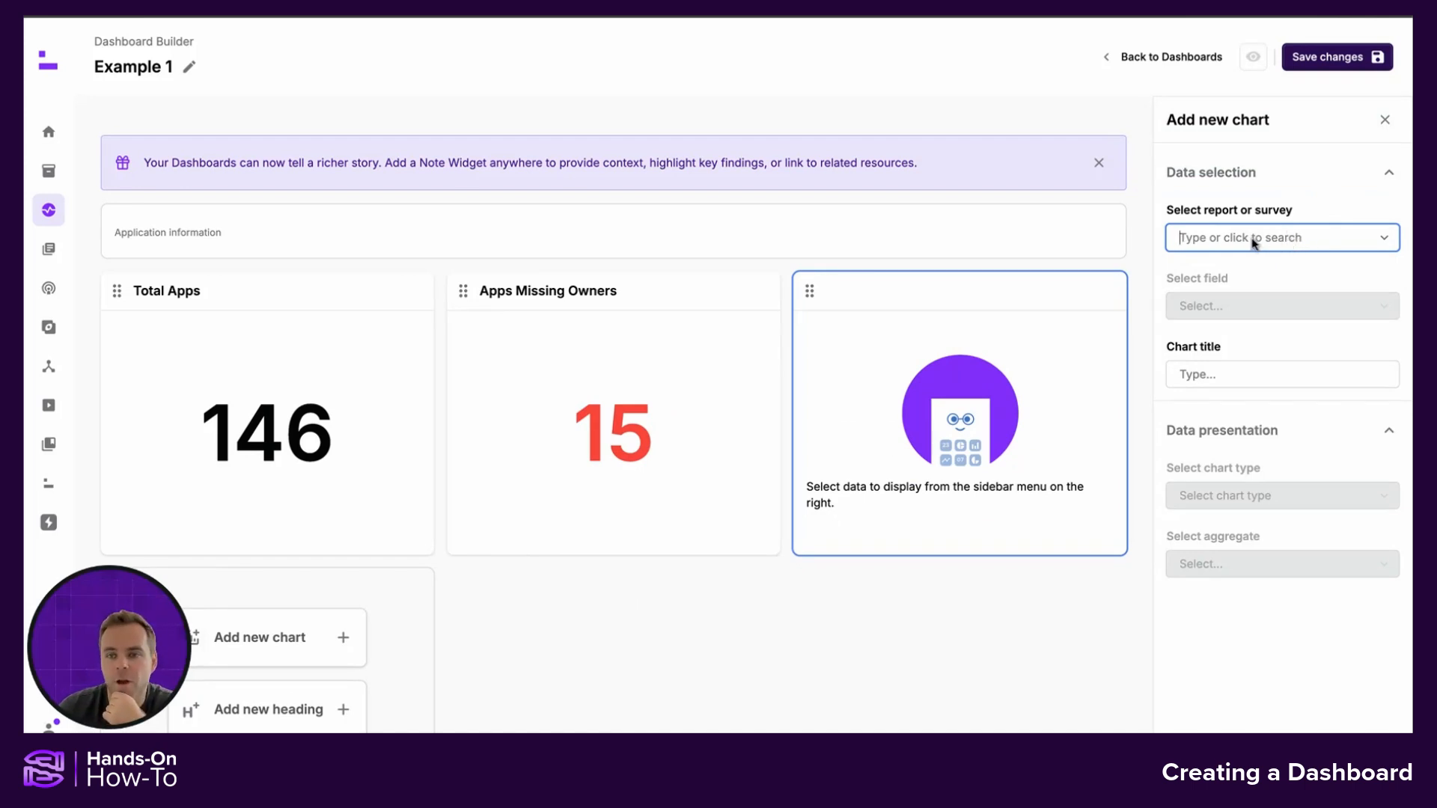
{"action": "type", "text": "applications to"}
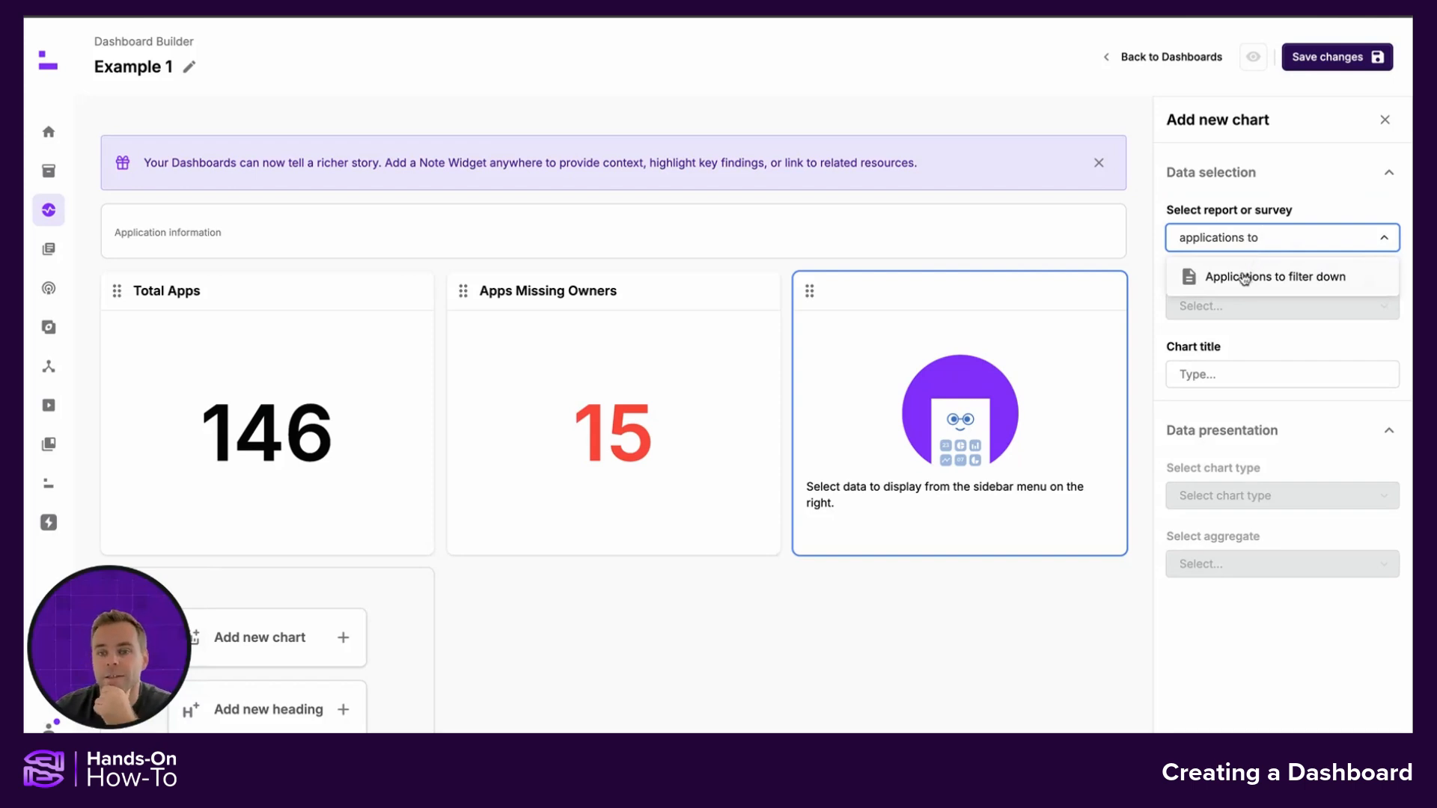
{"action": "left_click", "coordinate": [1244, 275]}
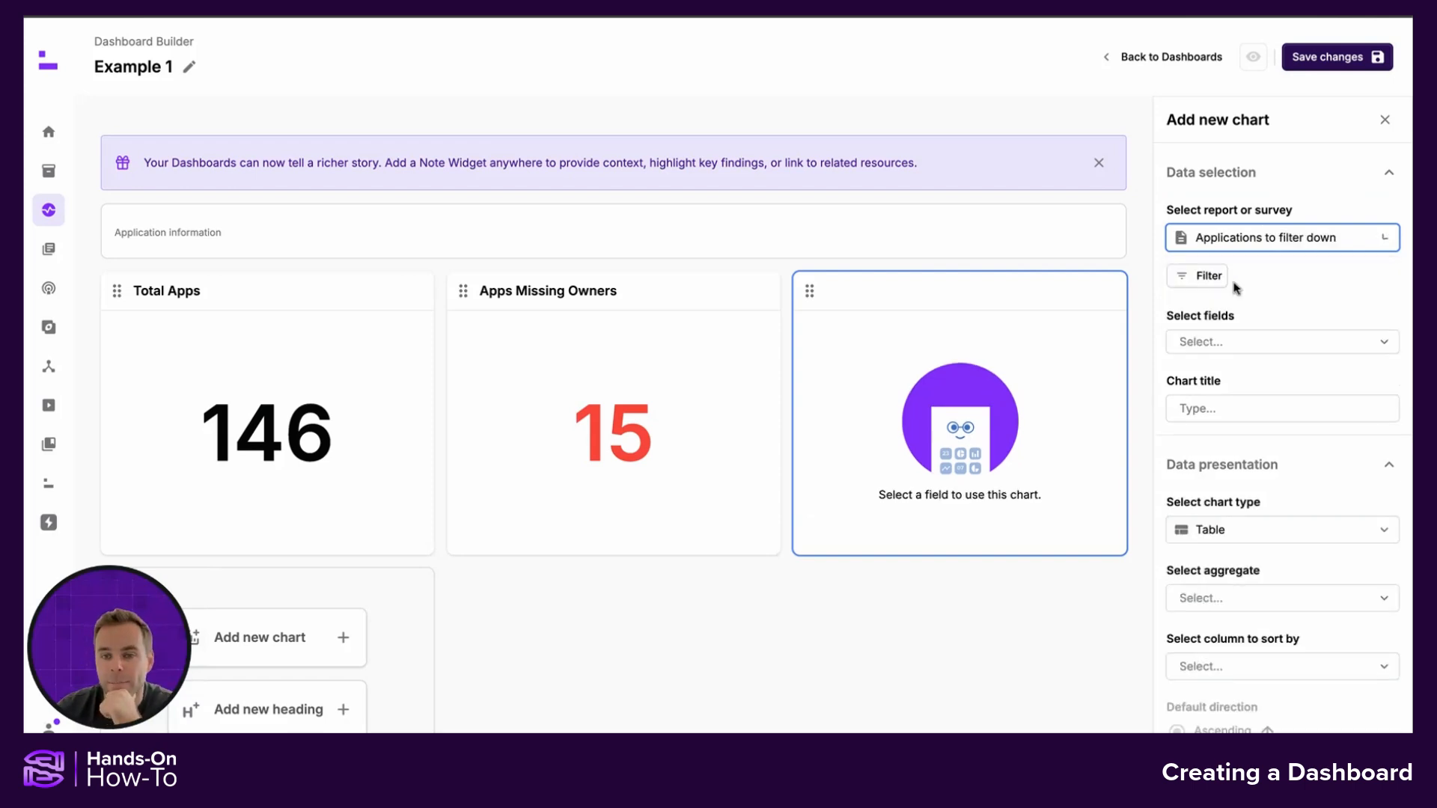
{"action": "left_click", "coordinate": [1228, 345]}
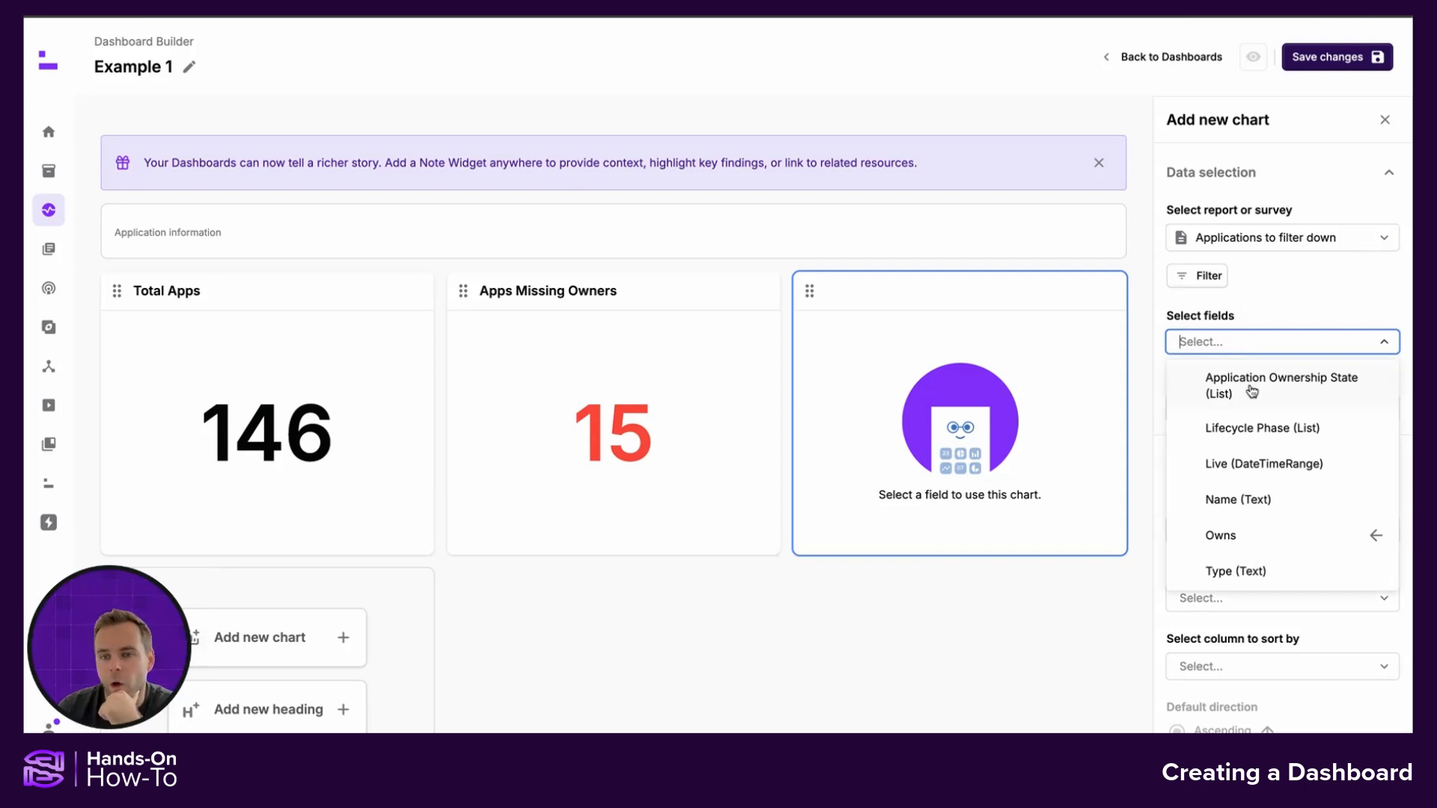
{"action": "left_click", "coordinate": [1251, 390]}
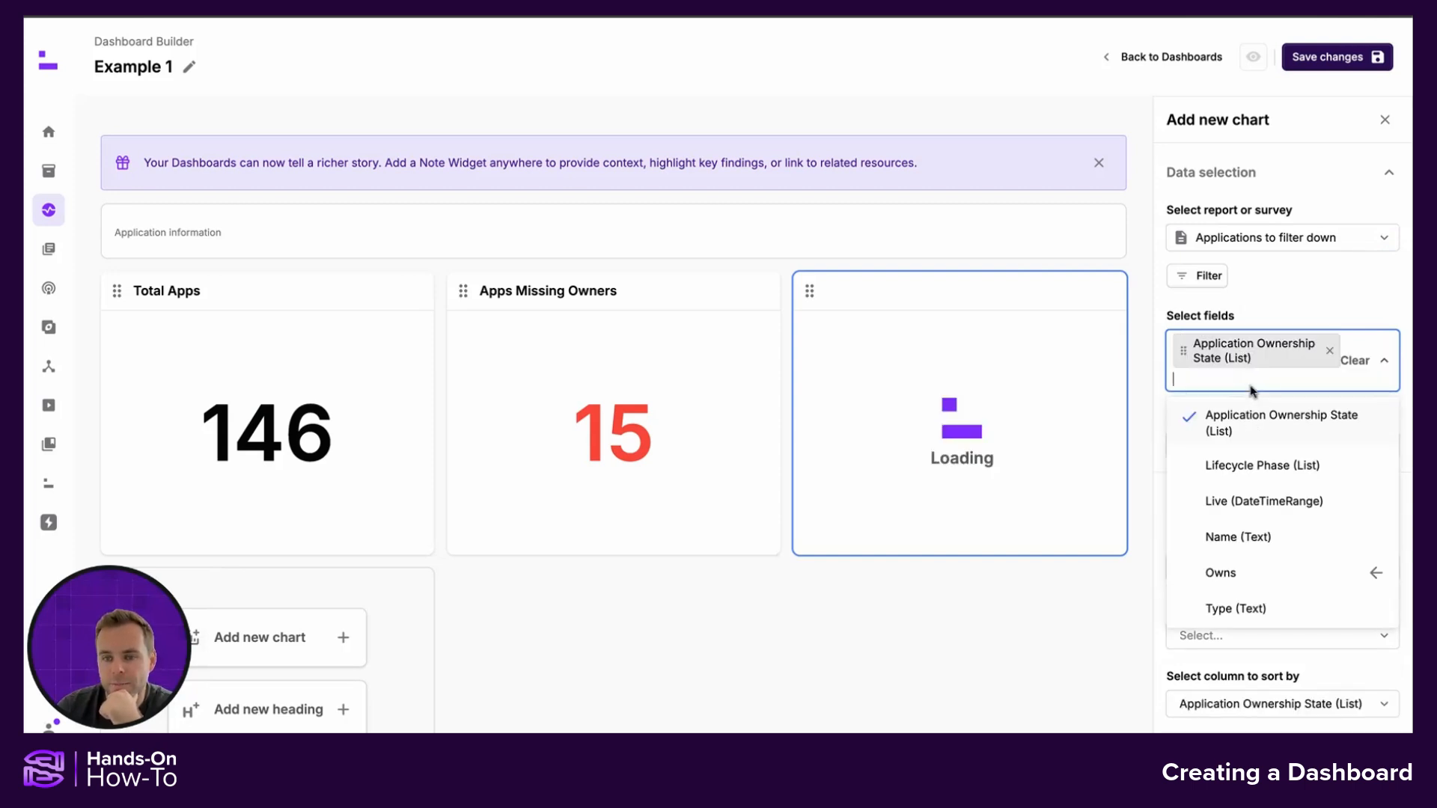
{"action": "left_click", "coordinate": [1262, 309]}
Title the third chart "Ownership Trend"
{"action": "scroll", "coordinate": [1290, 310], "scroll_direction": "down", "scroll_amount": 1}
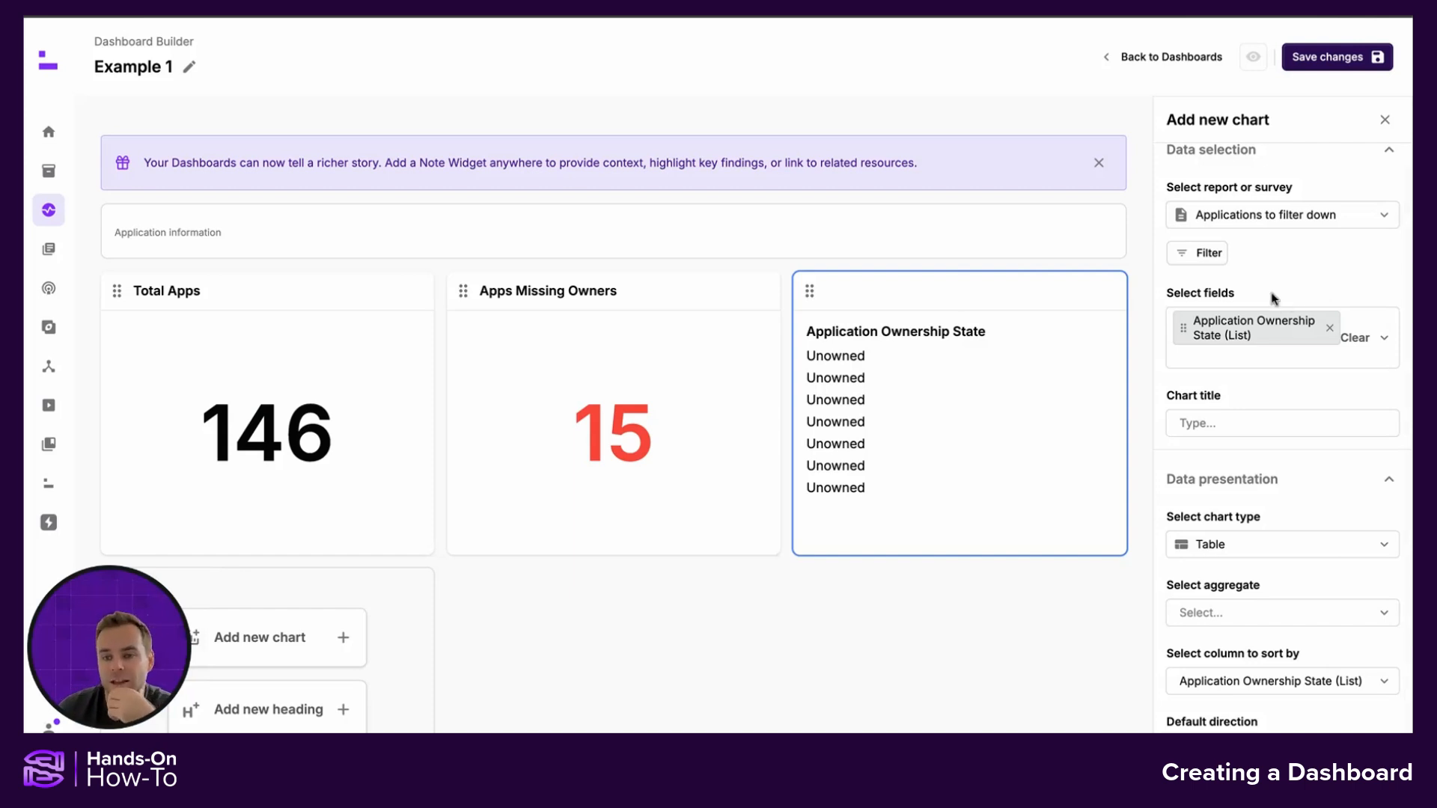
{"action": "scroll", "coordinate": [1273, 291], "scroll_direction": "down", "scroll_amount": 1}
{"action": "left_click", "coordinate": [1256, 394]}
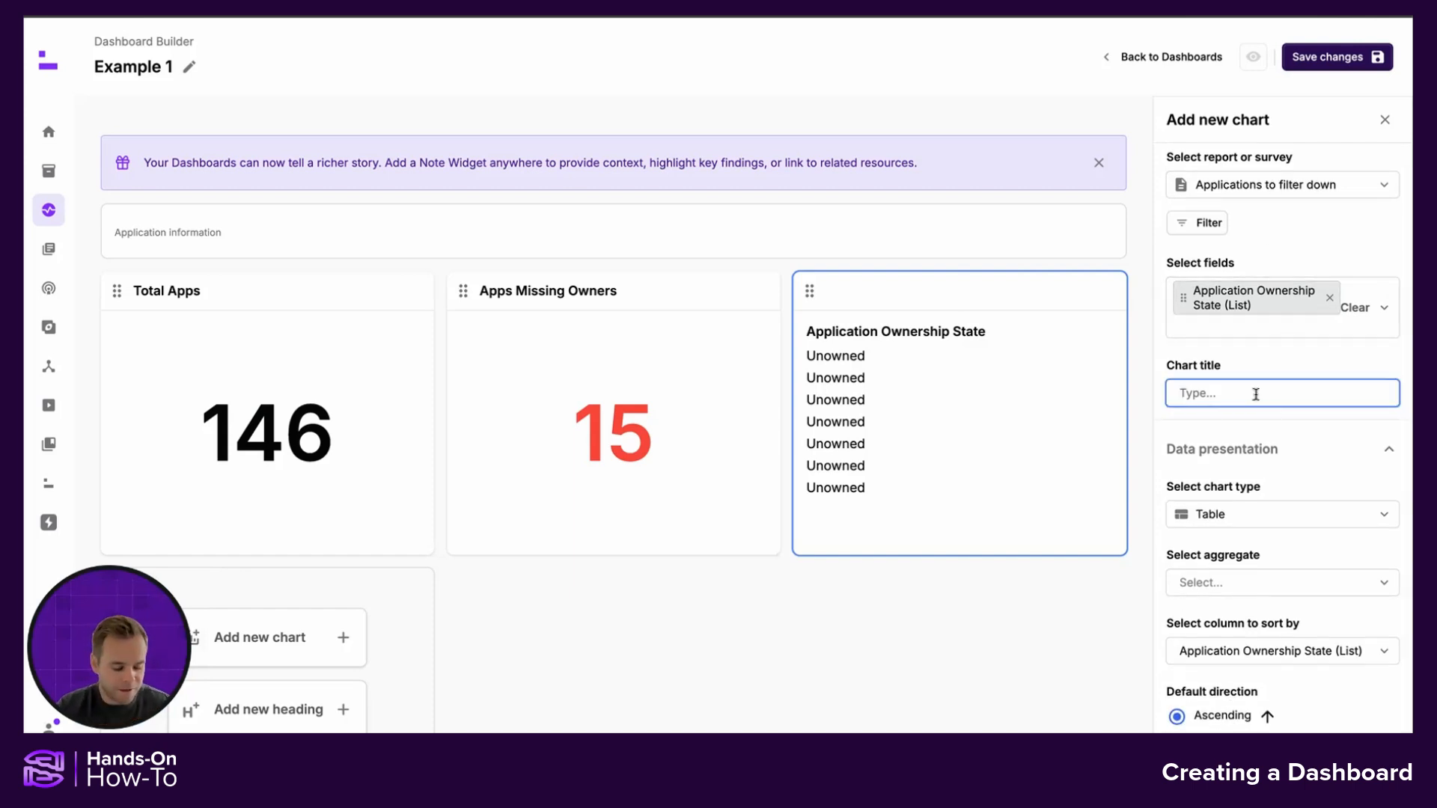
{"action": "type", "text": "Ownership Tre"}
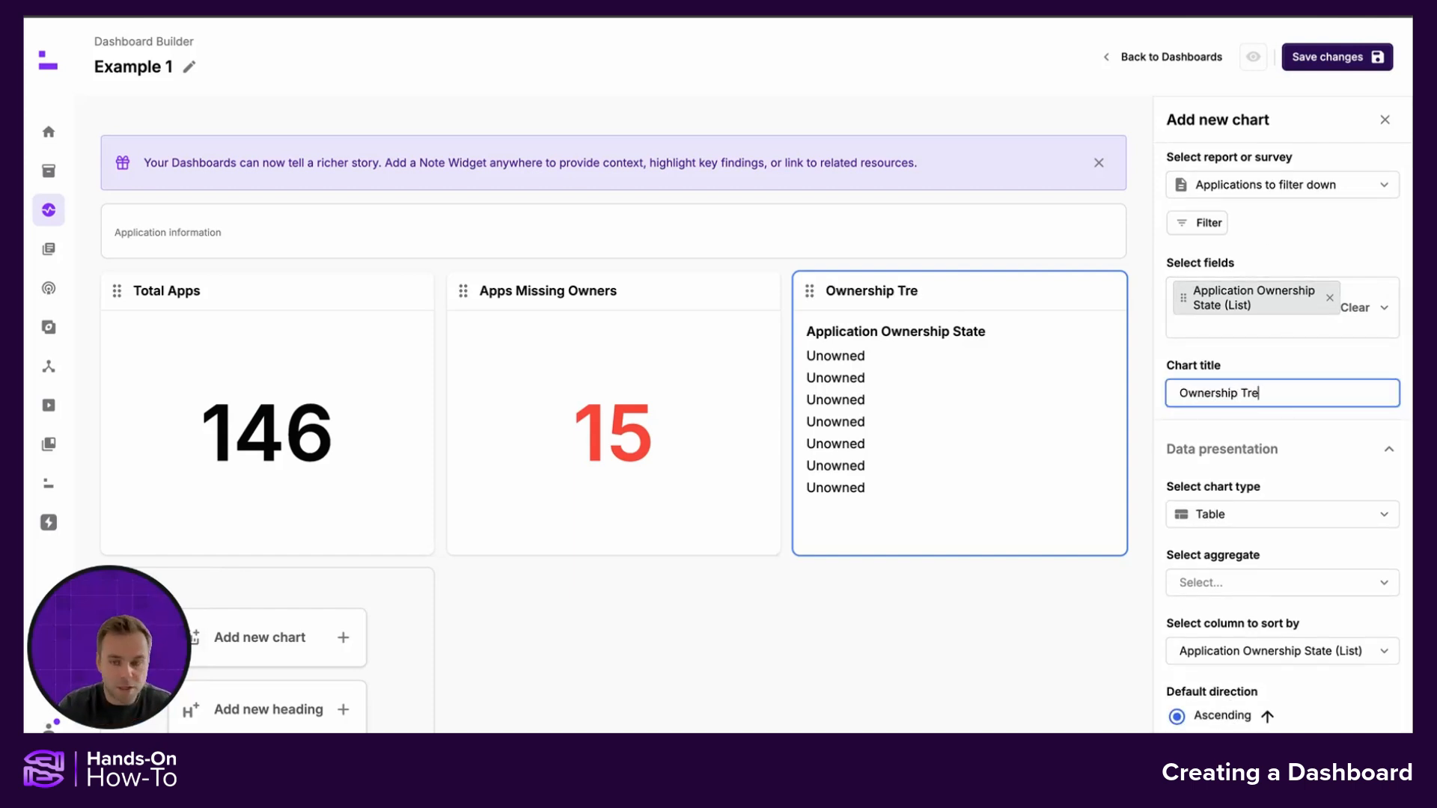
{"action": "type", "text": "nd"}
Set the Ownership Trend chart type to Stacked bar chart
{"action": "left_click", "coordinate": [1274, 515]}
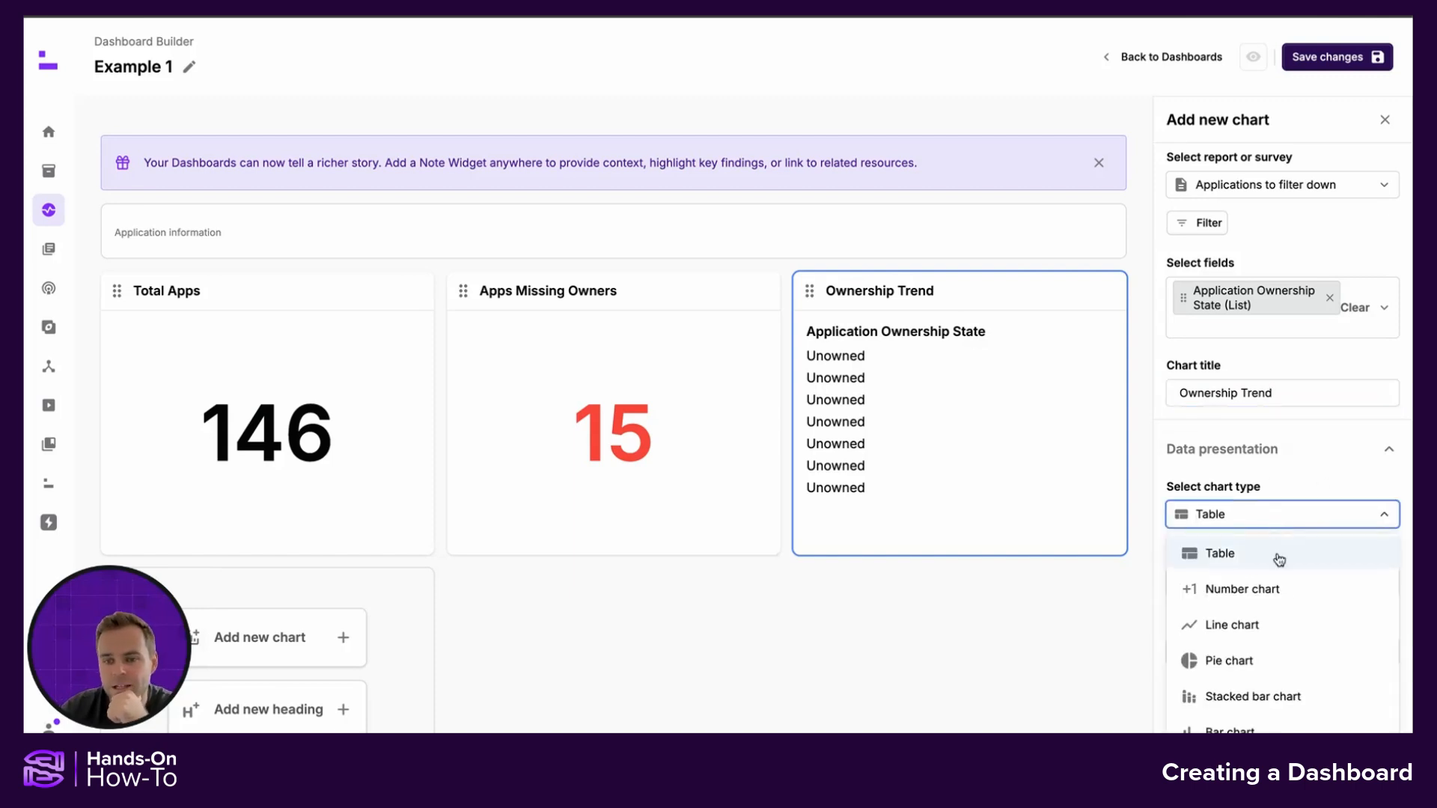
{"action": "left_click", "coordinate": [1271, 627]}
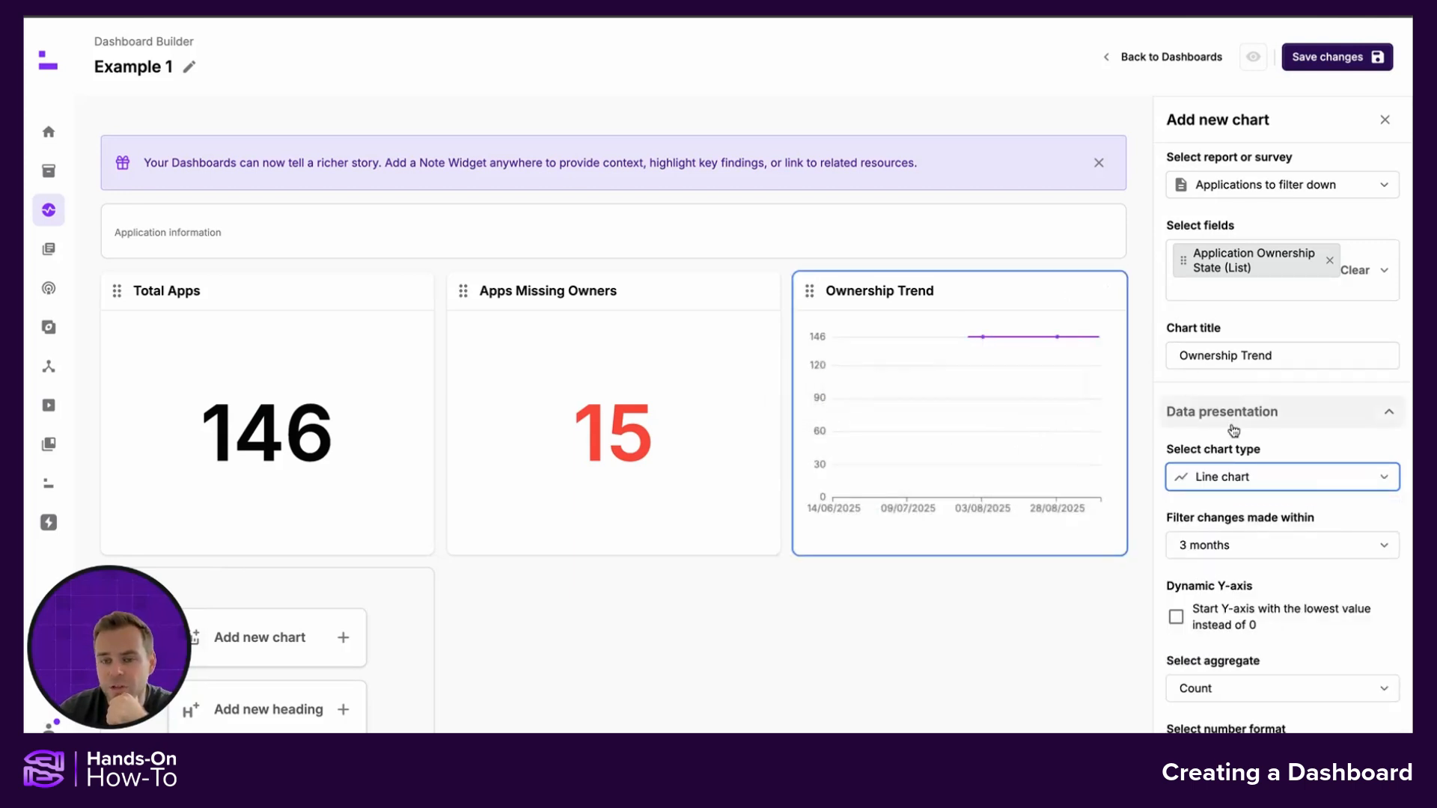
{"action": "left_click", "coordinate": [1270, 483]}
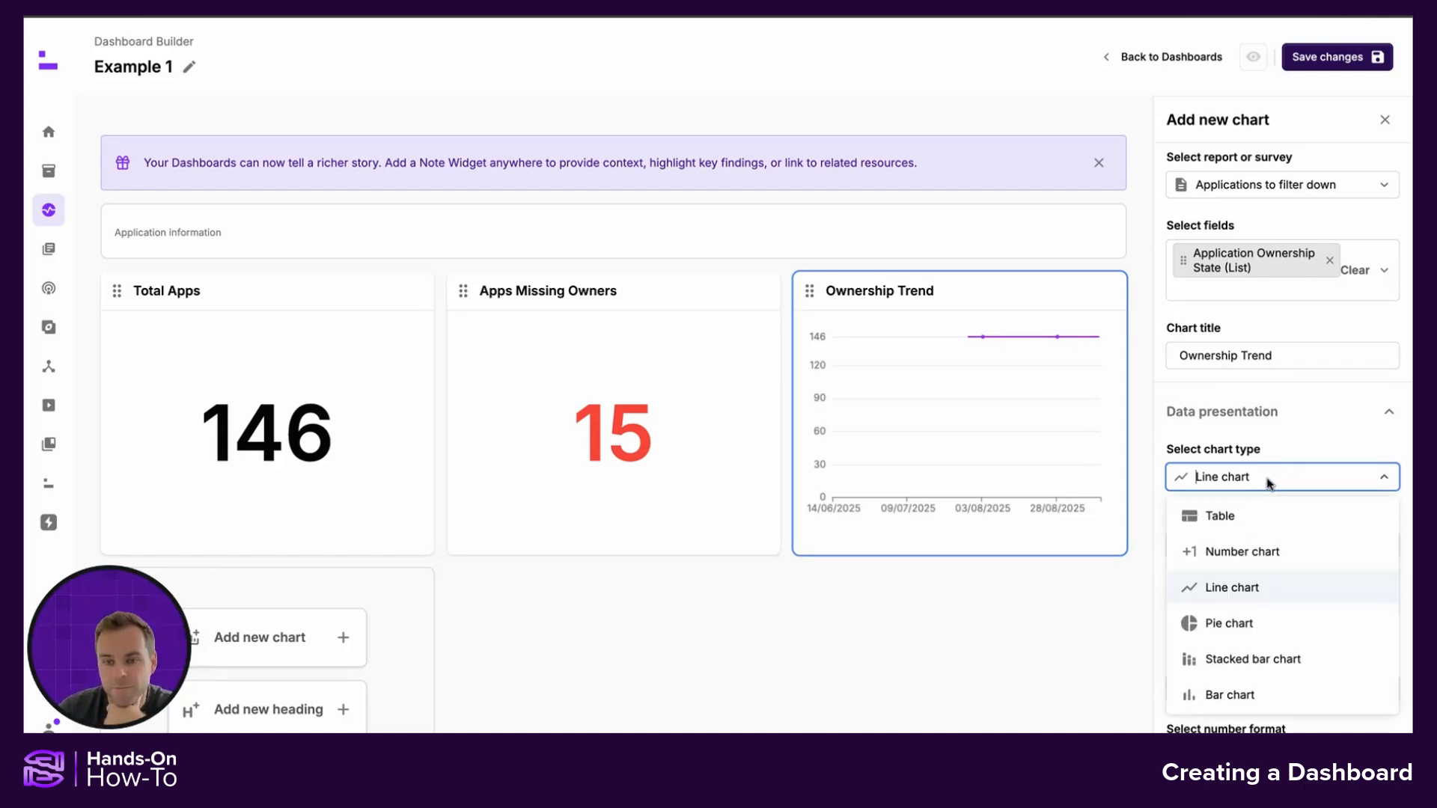
{"action": "left_click", "coordinate": [1279, 658]}
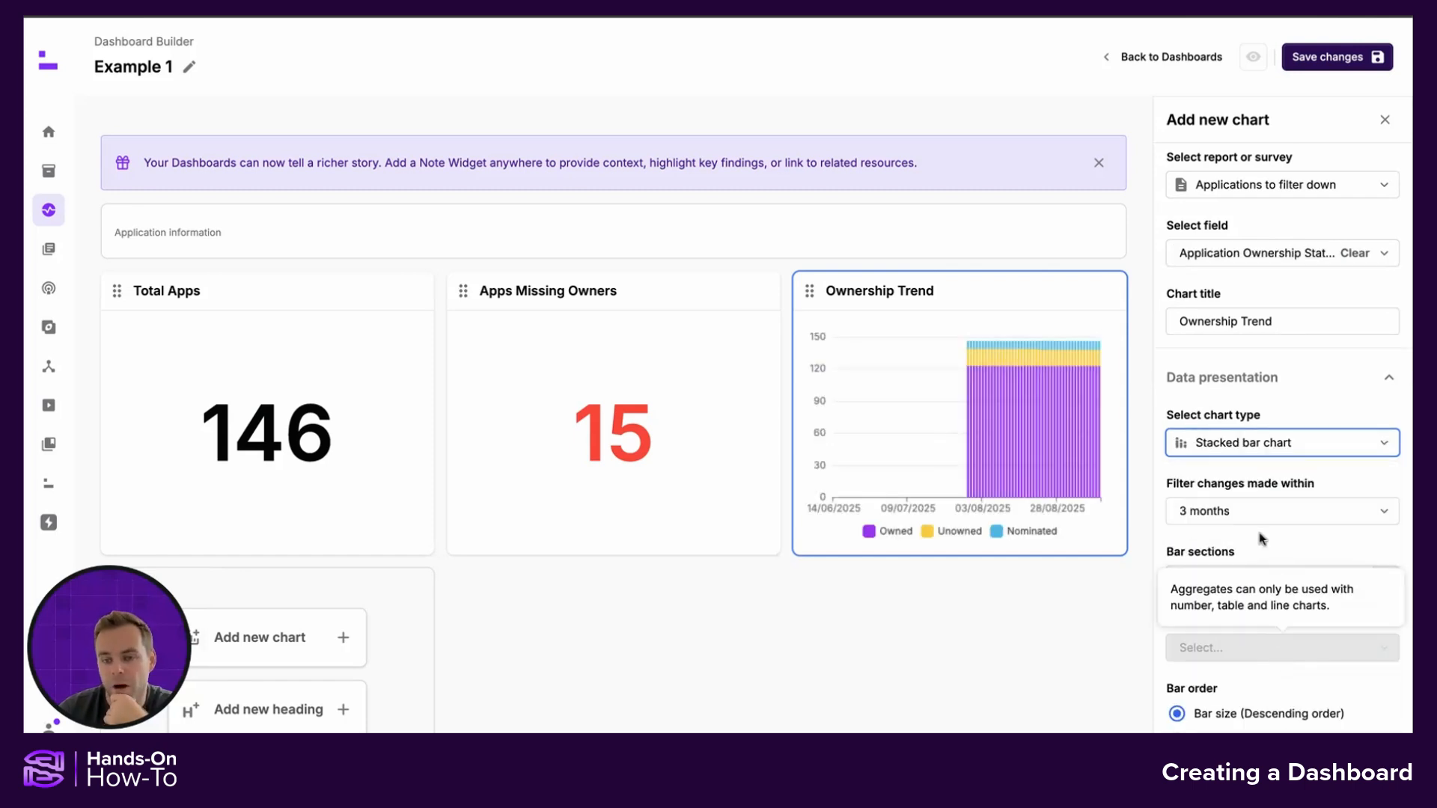
Review the stacked bar chart options and save the dashboard
{"action": "scroll", "coordinate": [1269, 533], "scroll_direction": "down", "scroll_amount": 1}
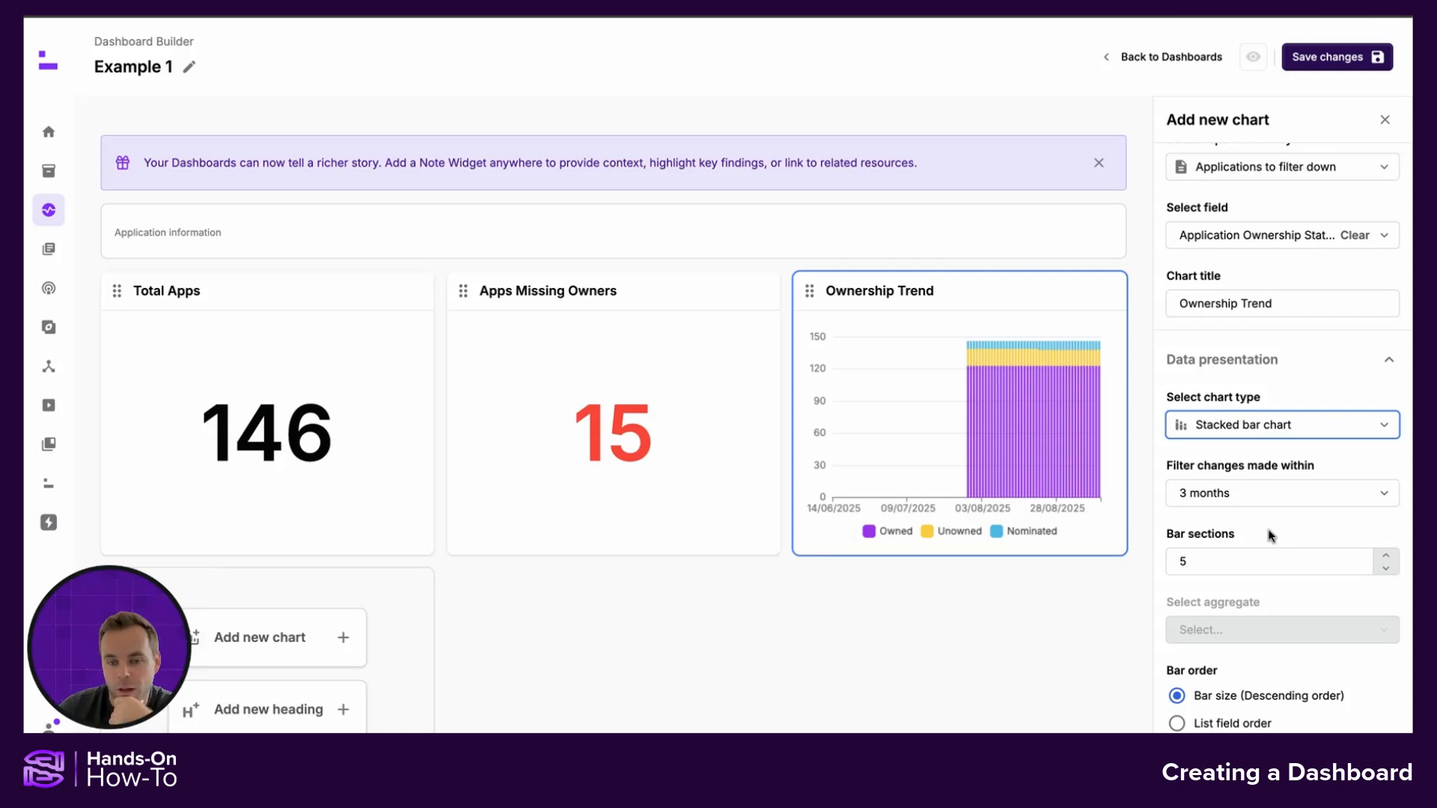
{"action": "scroll", "coordinate": [1270, 534], "scroll_direction": "down", "scroll_amount": 1}
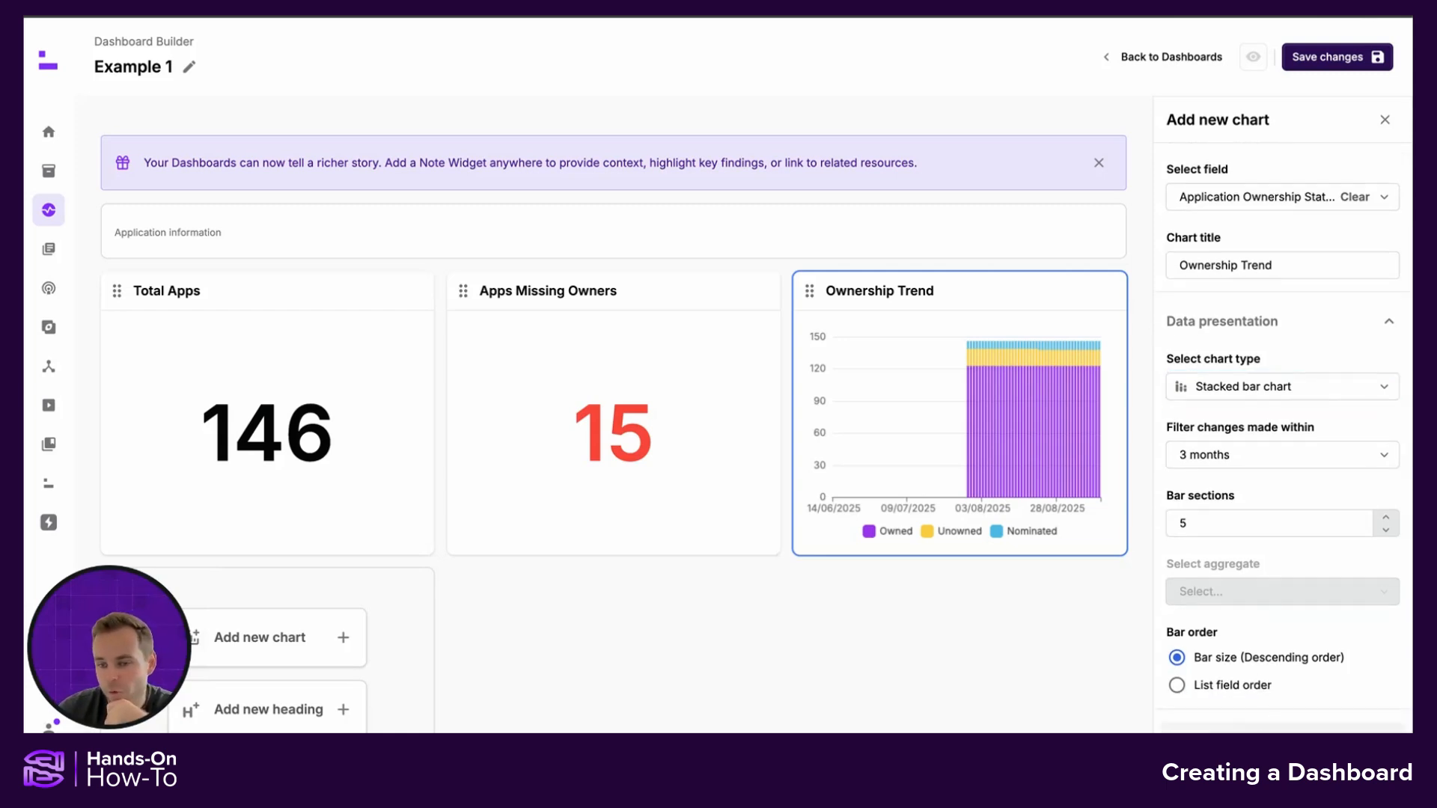
{"action": "scroll", "coordinate": [1265, 614], "scroll_direction": "down", "scroll_amount": 4}
{"action": "scroll", "coordinate": [1260, 608], "scroll_direction": "up", "scroll_amount": 1}
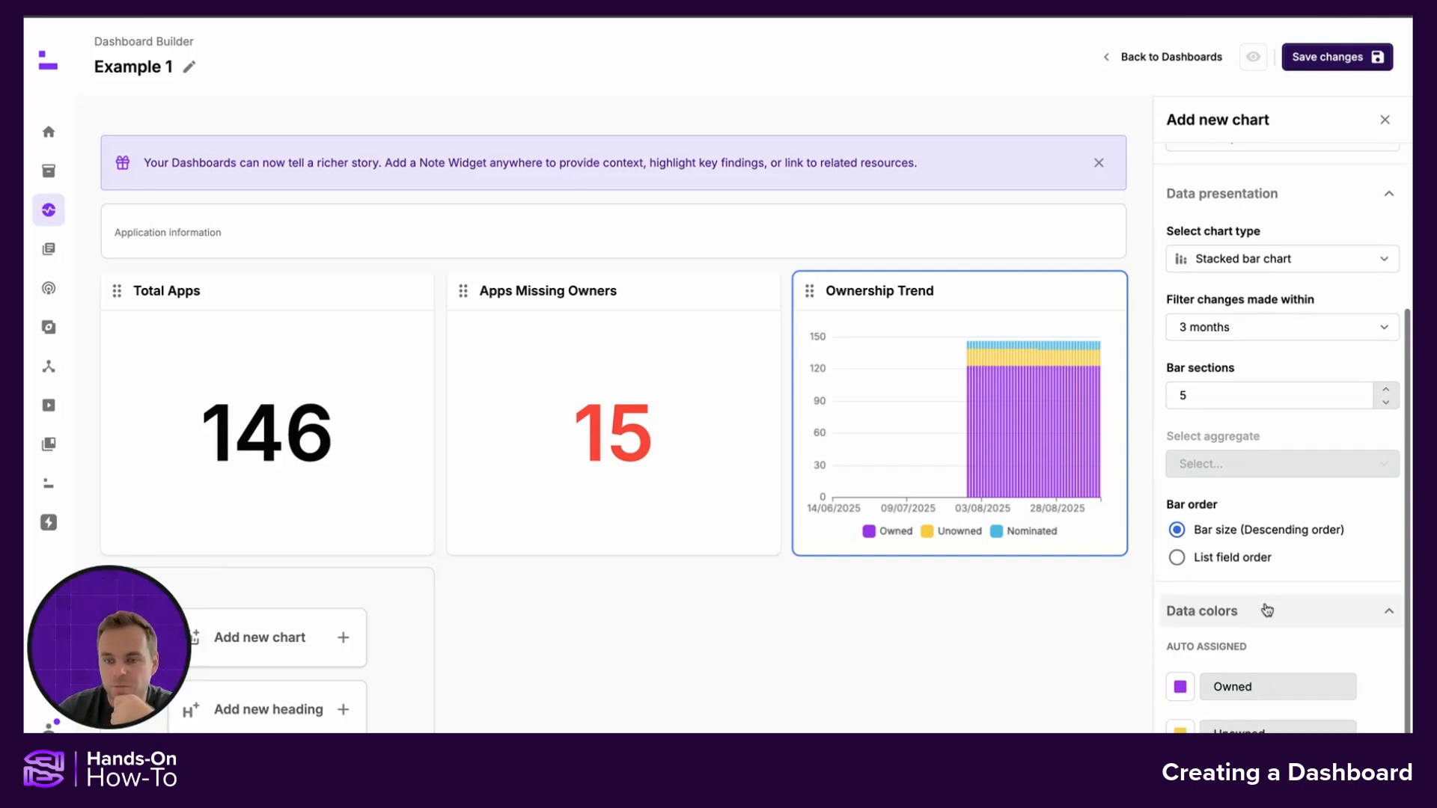
{"action": "scroll", "coordinate": [1267, 610], "scroll_direction": "up", "scroll_amount": 3}
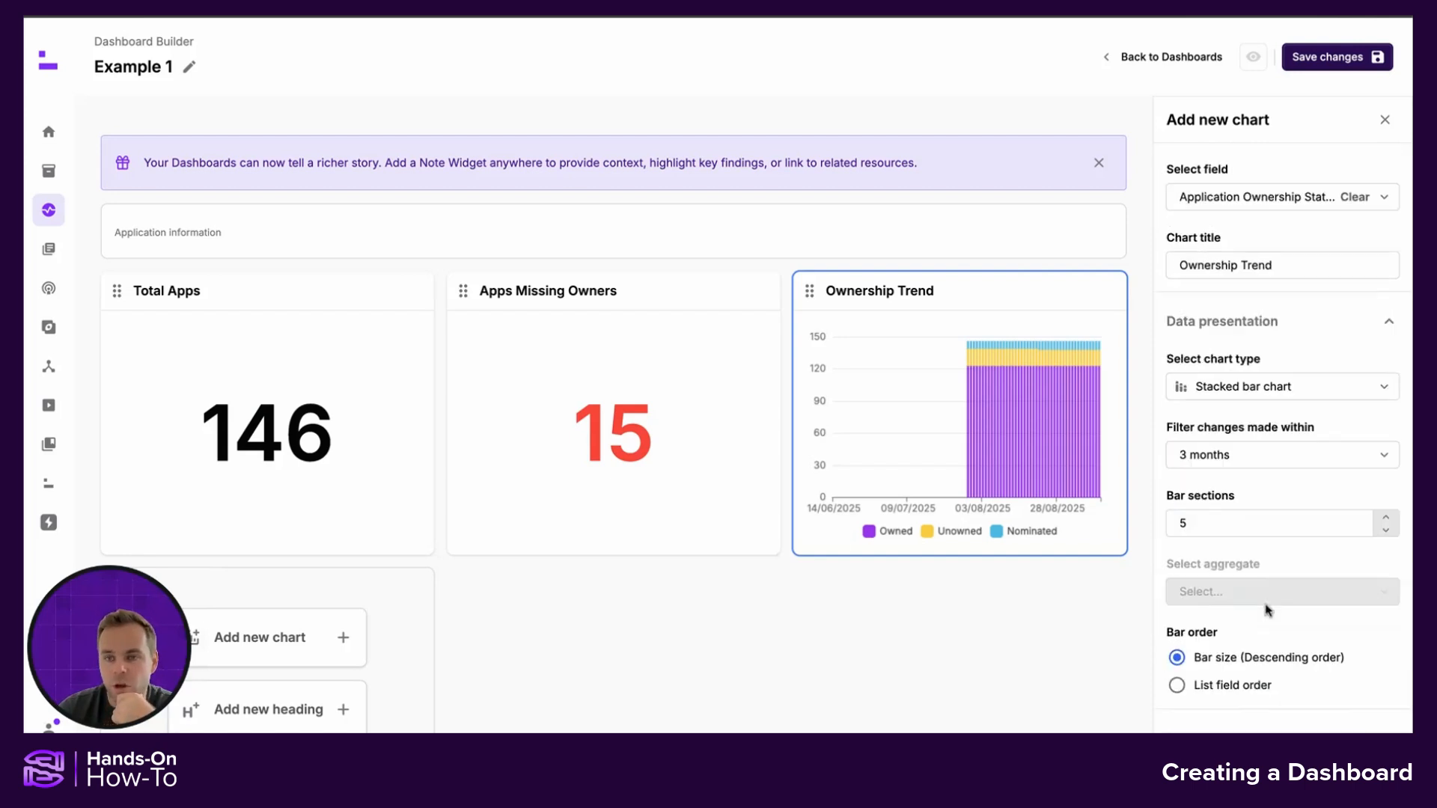
{"action": "left_click", "coordinate": [1322, 59]}
Open the dashboard in reader view and expand the Ownership Trend chart to full size
{"action": "left_click", "coordinate": [1253, 57]}
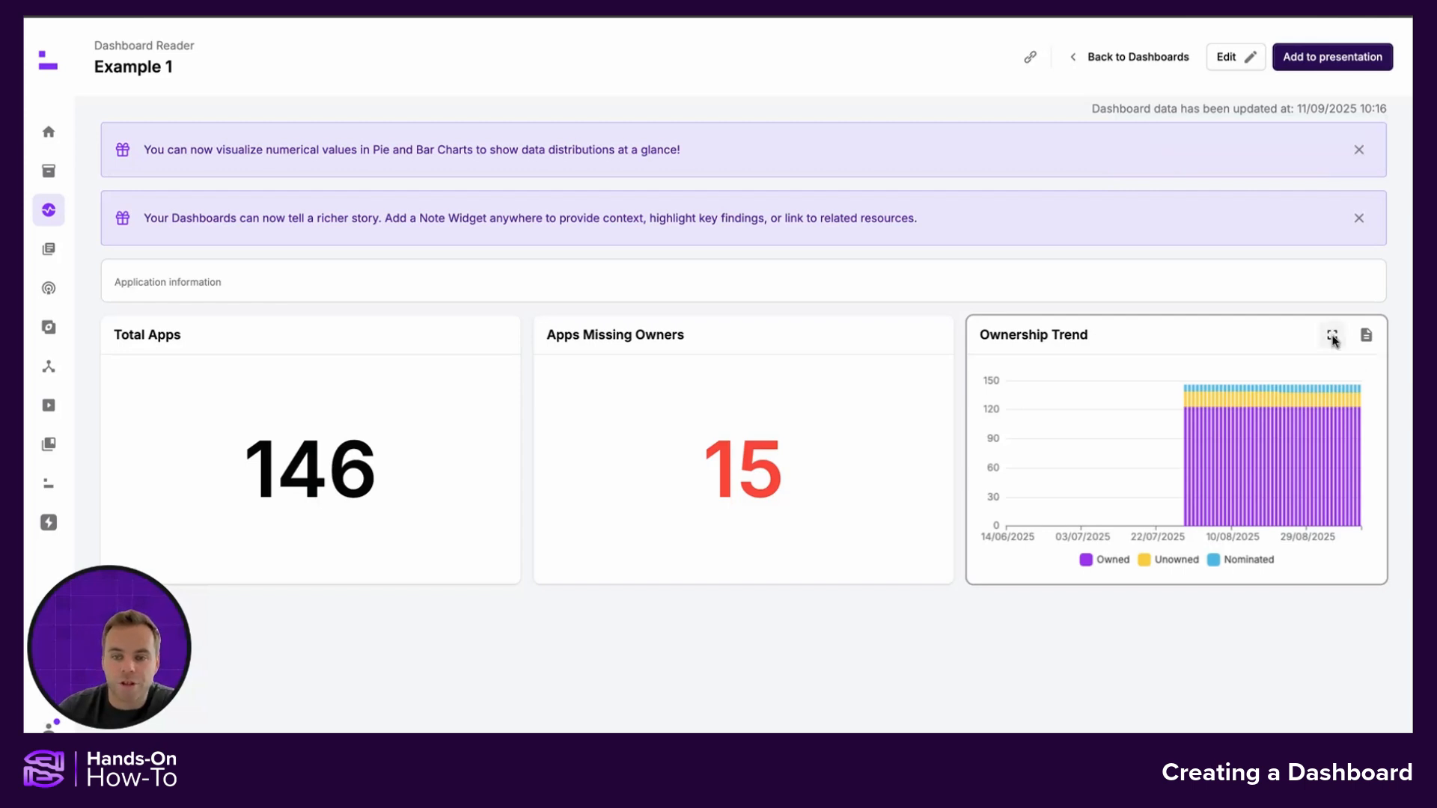
{"action": "left_click", "coordinate": [1332, 336]}
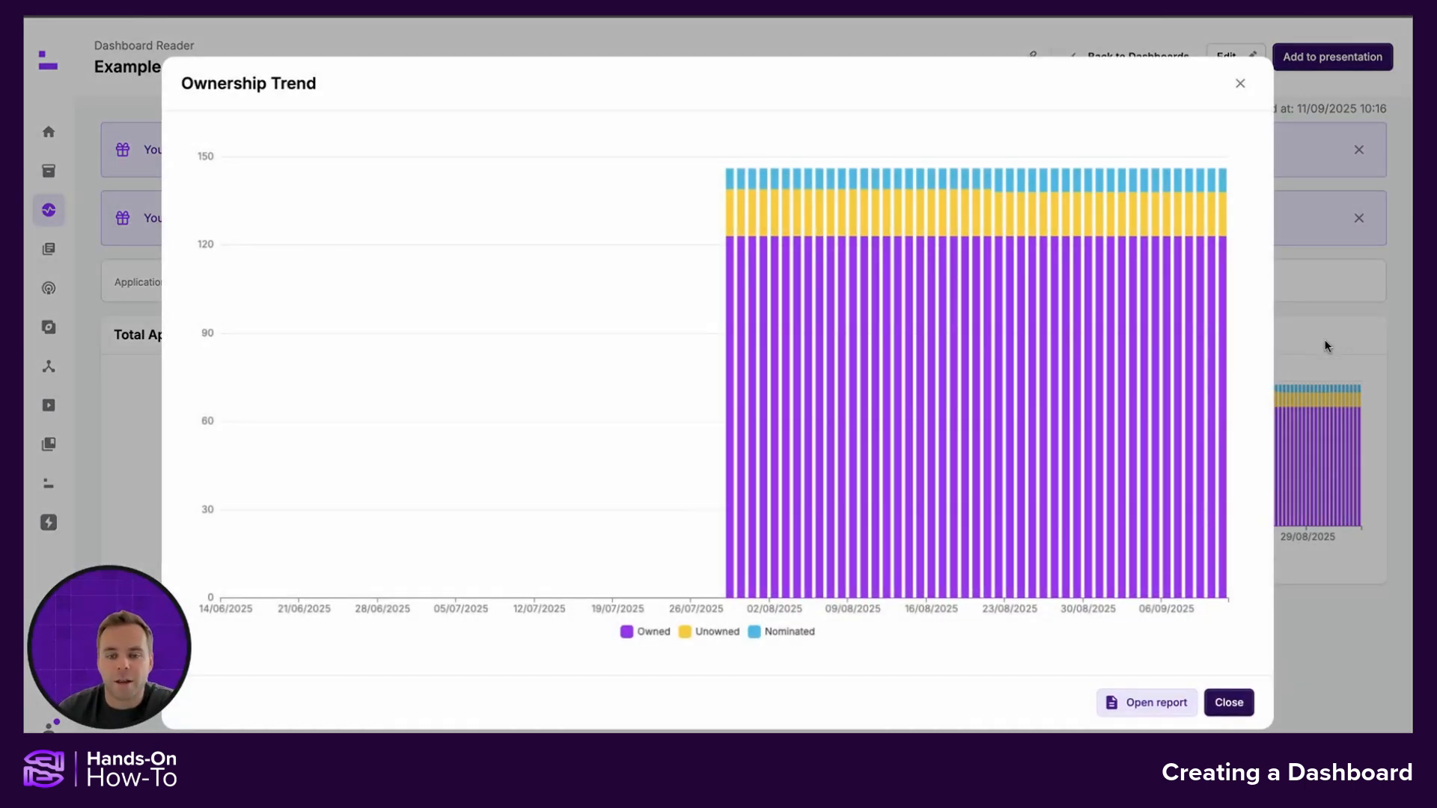